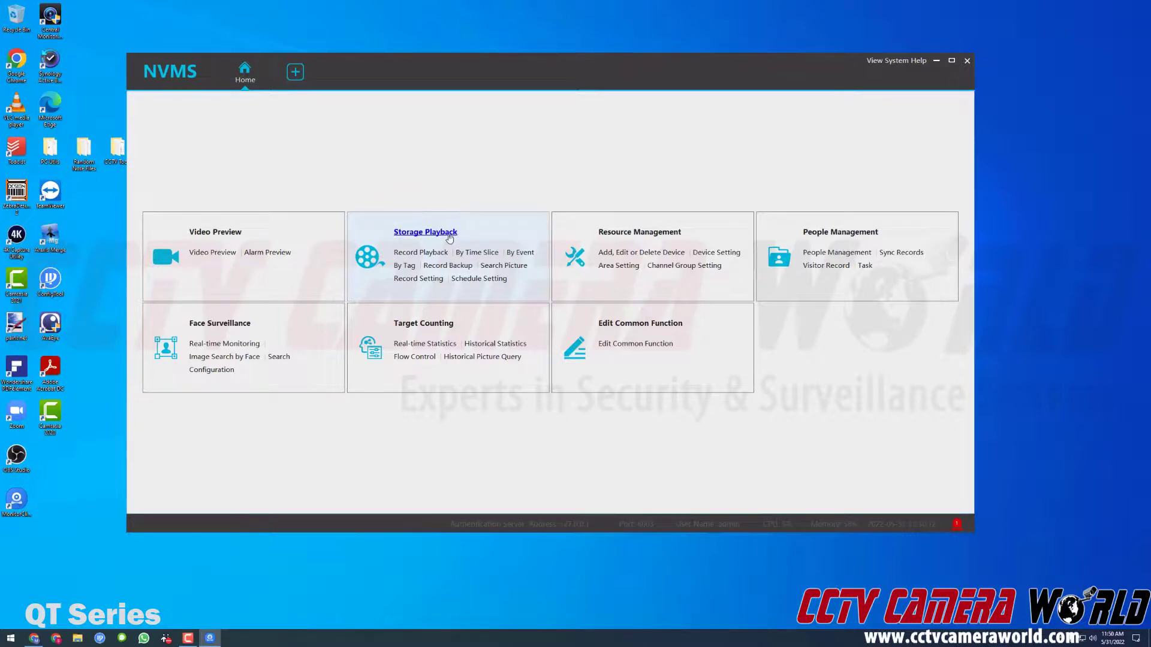
Open Storage Playback, return to the home page and open Record Backup
{"action": "left_click", "coordinate": [449, 238]}
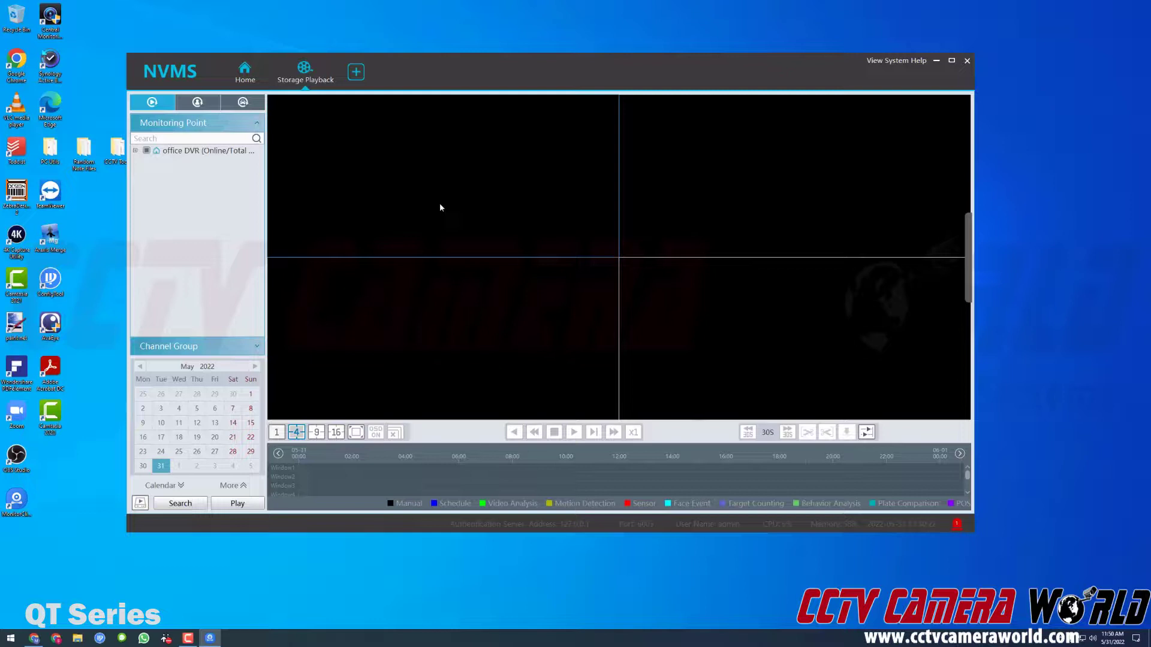
{"action": "left_click", "coordinate": [241, 82]}
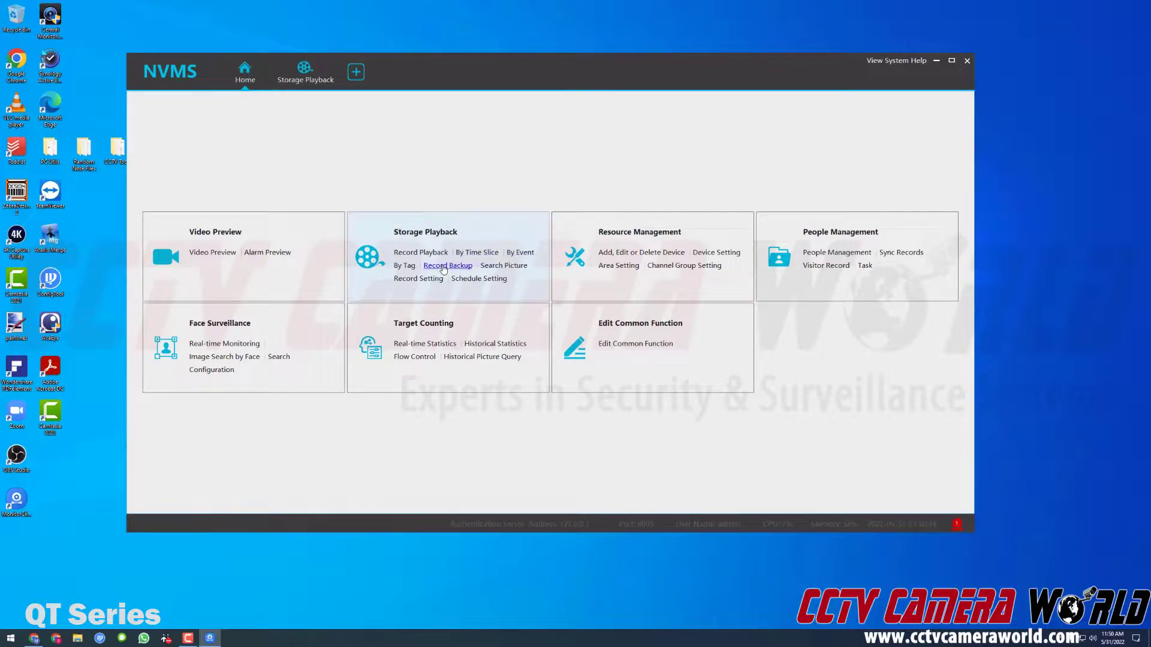
{"action": "left_click", "coordinate": [444, 268]}
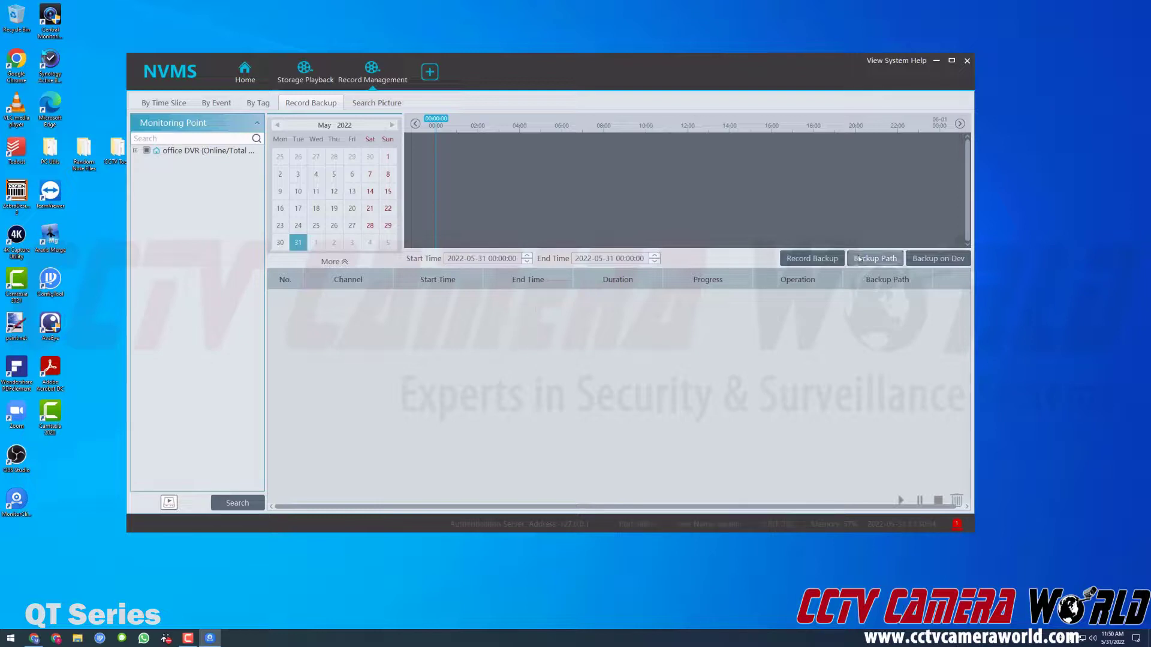
Open the backup path configuration from the Record Backup page
{"action": "left_click", "coordinate": [886, 264]}
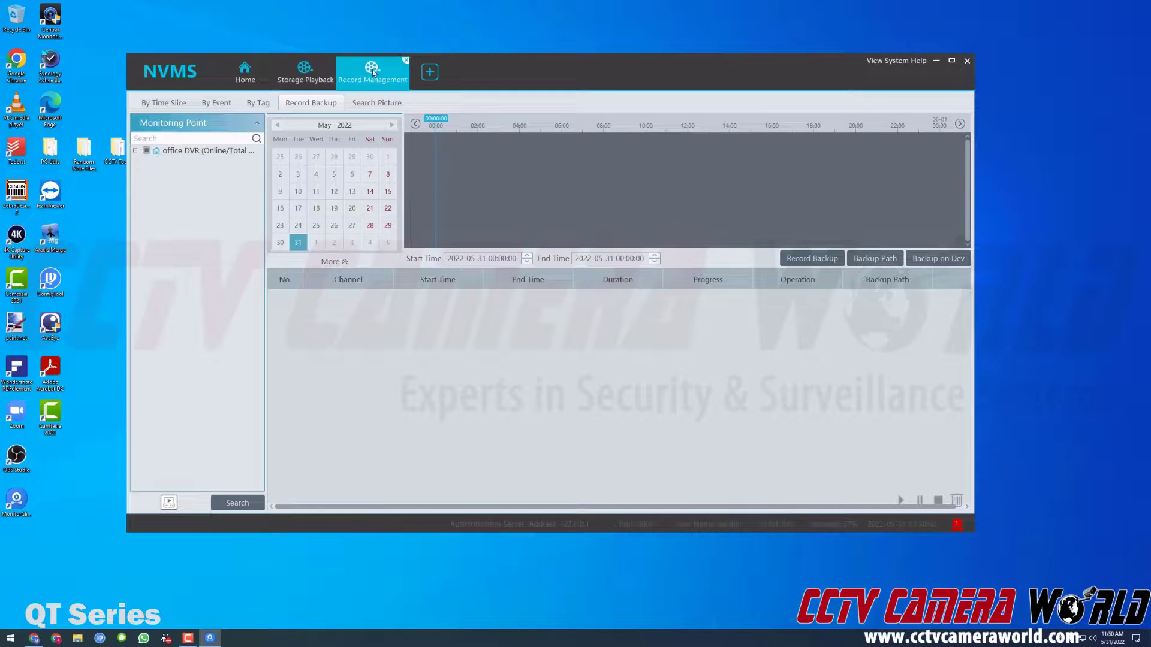
{"action": "left_click", "coordinate": [245, 72]}
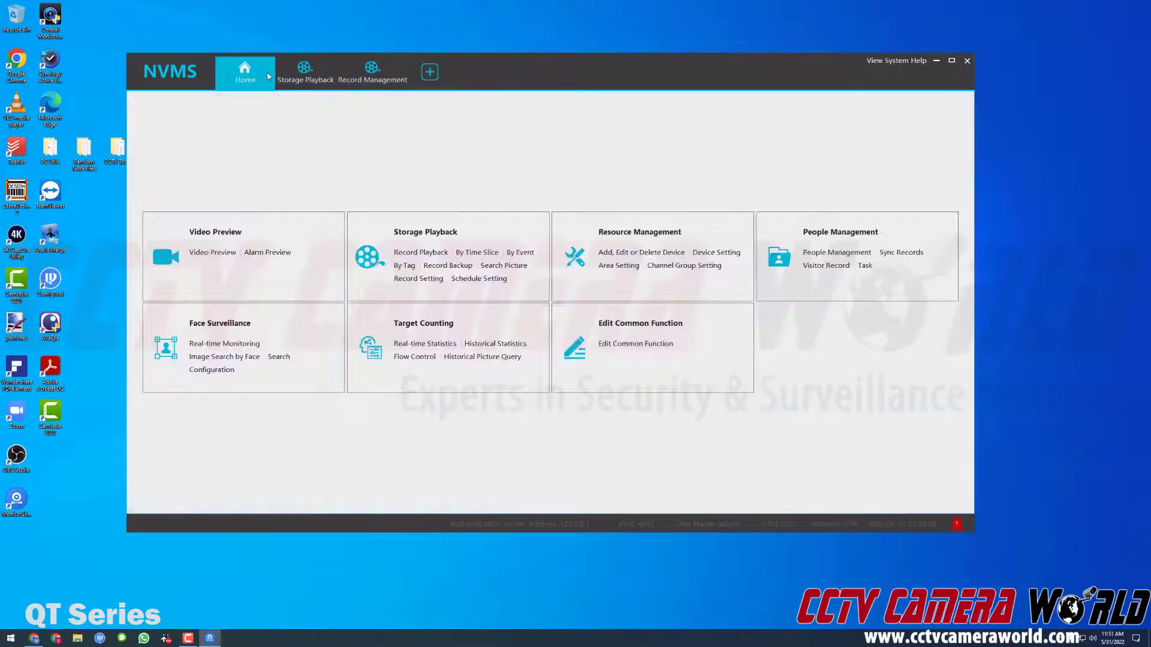
{"action": "left_click", "coordinate": [454, 265]}
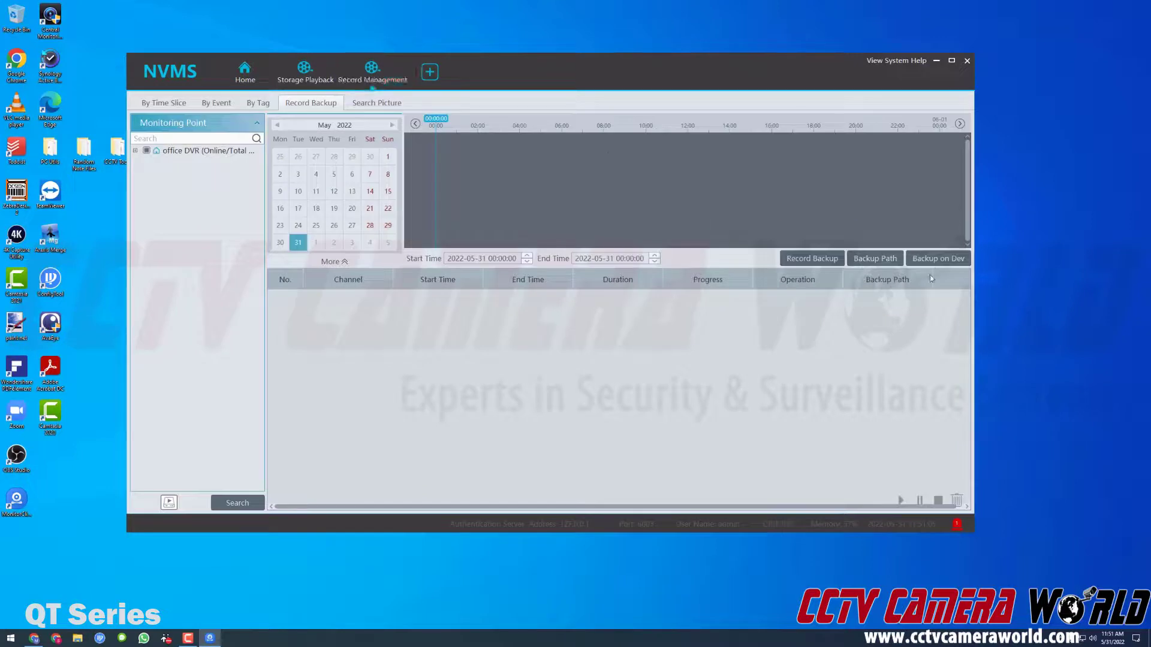
{"action": "left_click", "coordinate": [886, 260]}
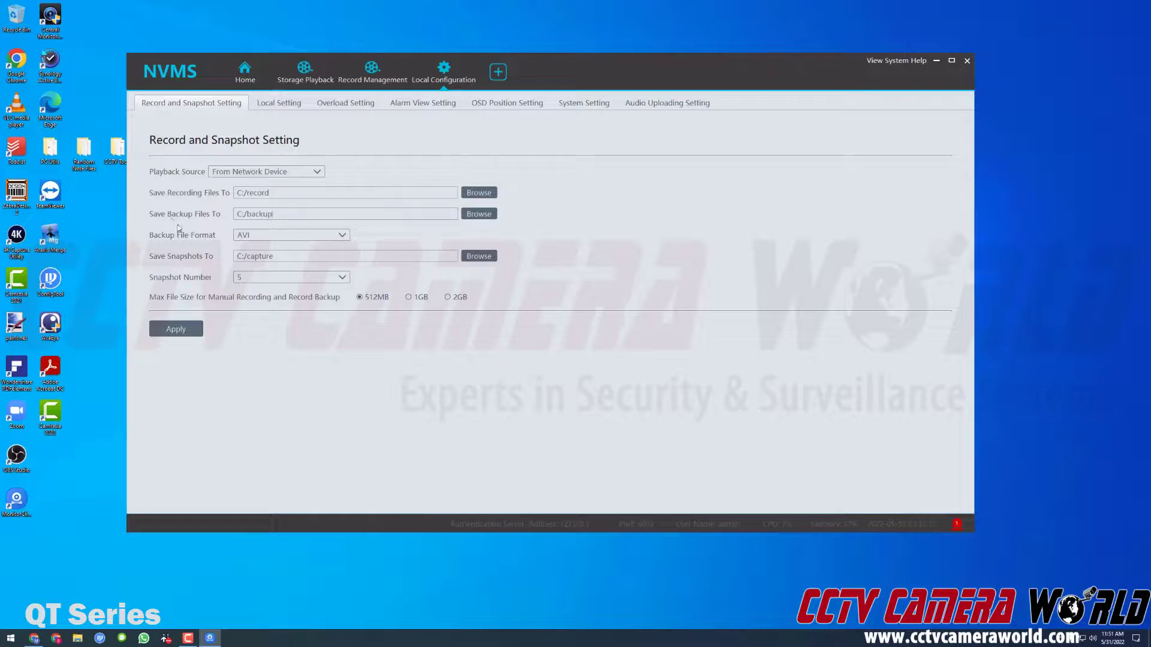
Review the save paths, keep AVI as the backup file format, and apply and close the Record and Snapshot settings
{"action": "mouse_move", "coordinate": [242, 214]}
{"action": "left_mouse_down"}
{"action": "mouse_move", "coordinate": [306, 212]}
{"action": "mouse_move", "coordinate": [284, 193]}
{"action": "mouse_move", "coordinate": [235, 192]}
{"action": "left_mouse_up"}
{"action": "left_click_drag", "start_coordinate": [235, 257], "coordinate": [275, 254]}
{"action": "left_click_drag", "start_coordinate": [273, 214], "coordinate": [247, 214]}
{"action": "left_click_drag", "start_coordinate": [317, 193], "coordinate": [236, 193]}
{"action": "left_click", "coordinate": [251, 237]}
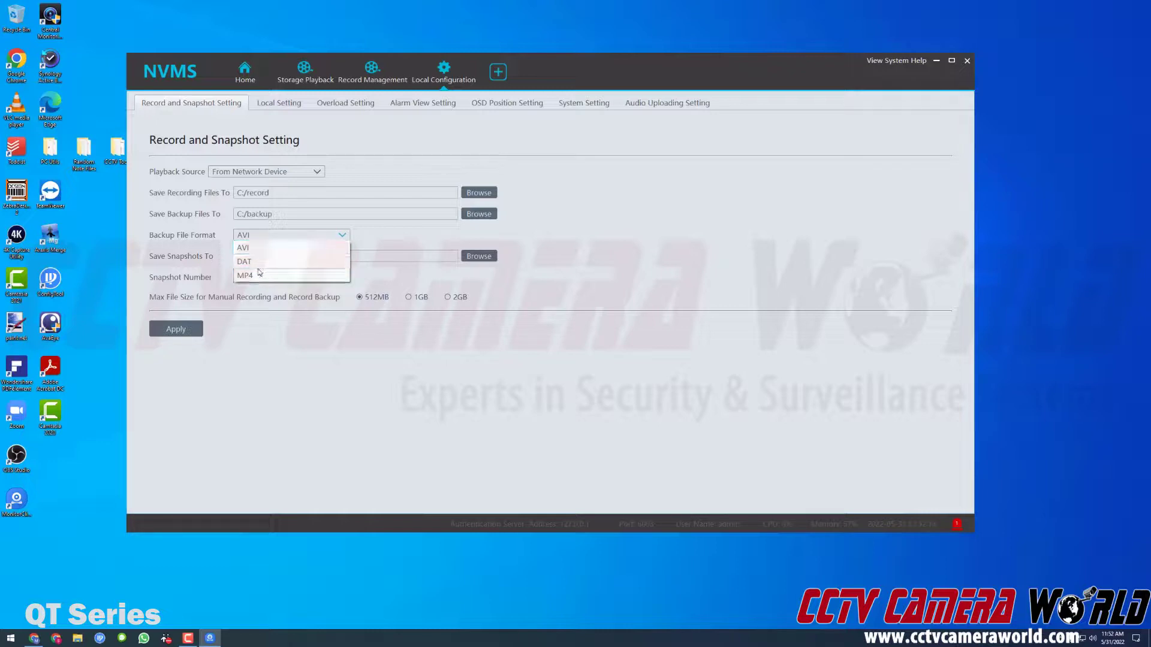
{"action": "left_click", "coordinate": [271, 237]}
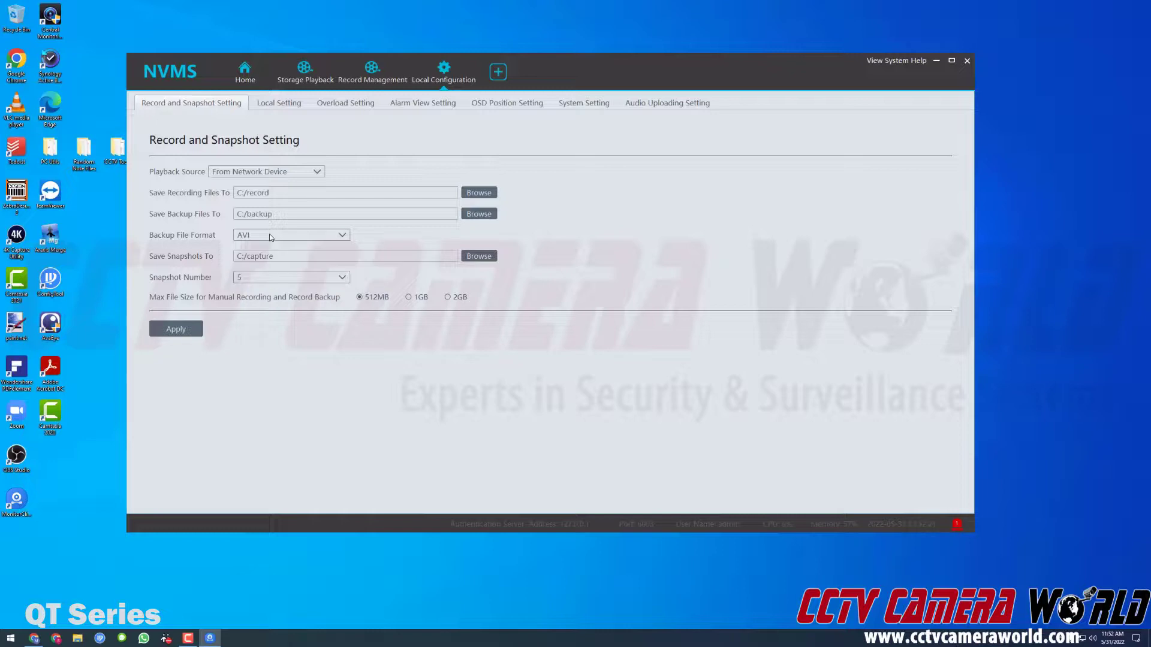
{"action": "left_click", "coordinate": [199, 330]}
{"action": "left_click", "coordinate": [174, 331]}
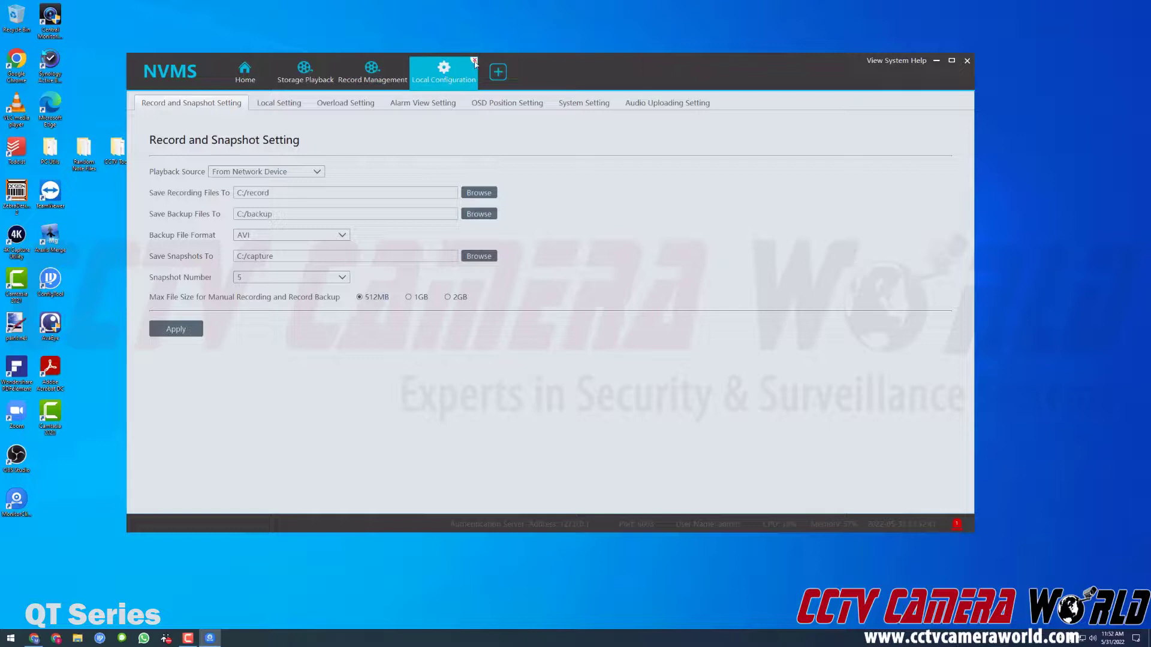
{"action": "left_click", "coordinate": [474, 61]}
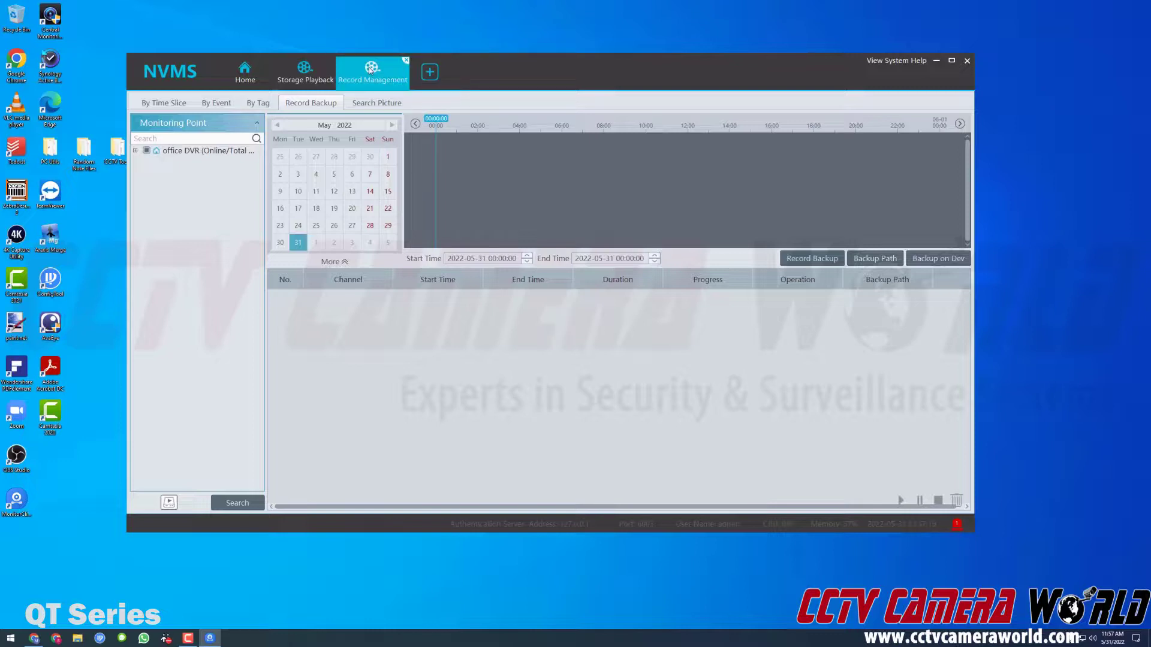
Search Camera1 of the office DVR for recordings on May 27, 2022 and start playback just before 14:00
{"action": "left_click", "coordinate": [310, 82]}
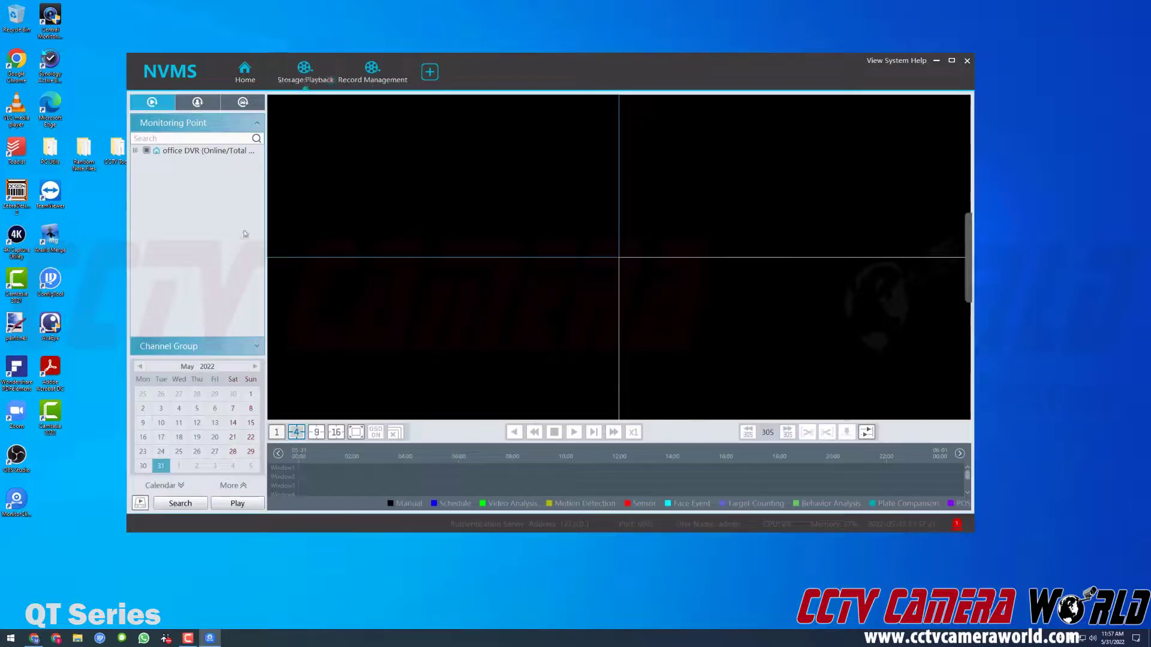
{"action": "left_click", "coordinate": [135, 152]}
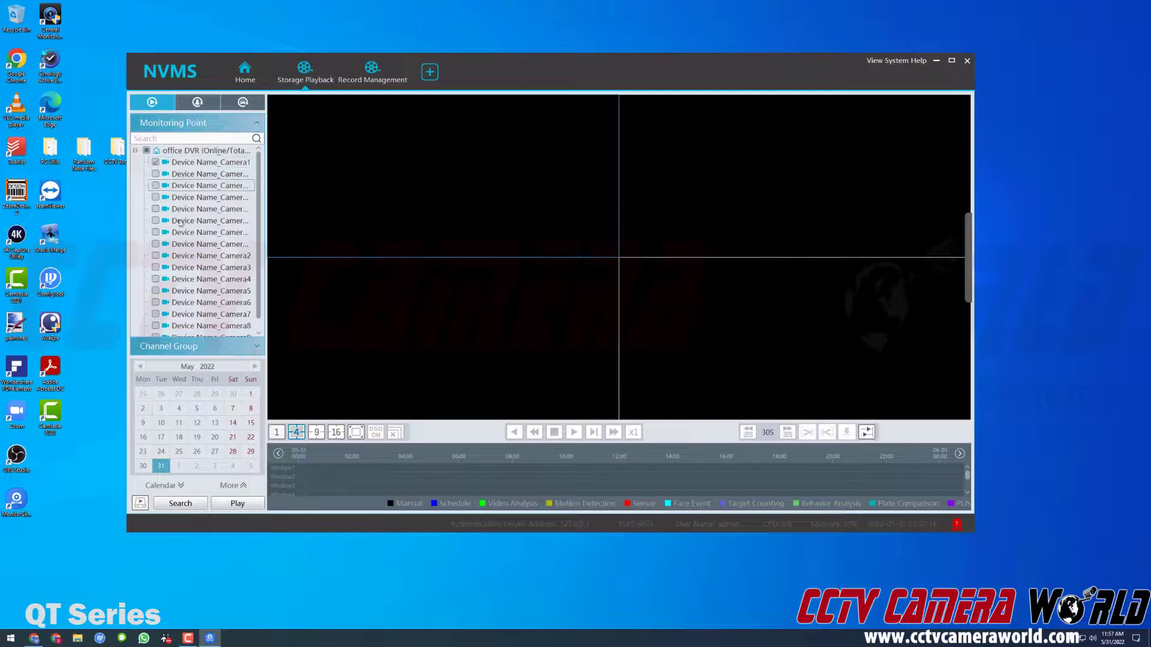
{"action": "left_click", "coordinate": [214, 453]}
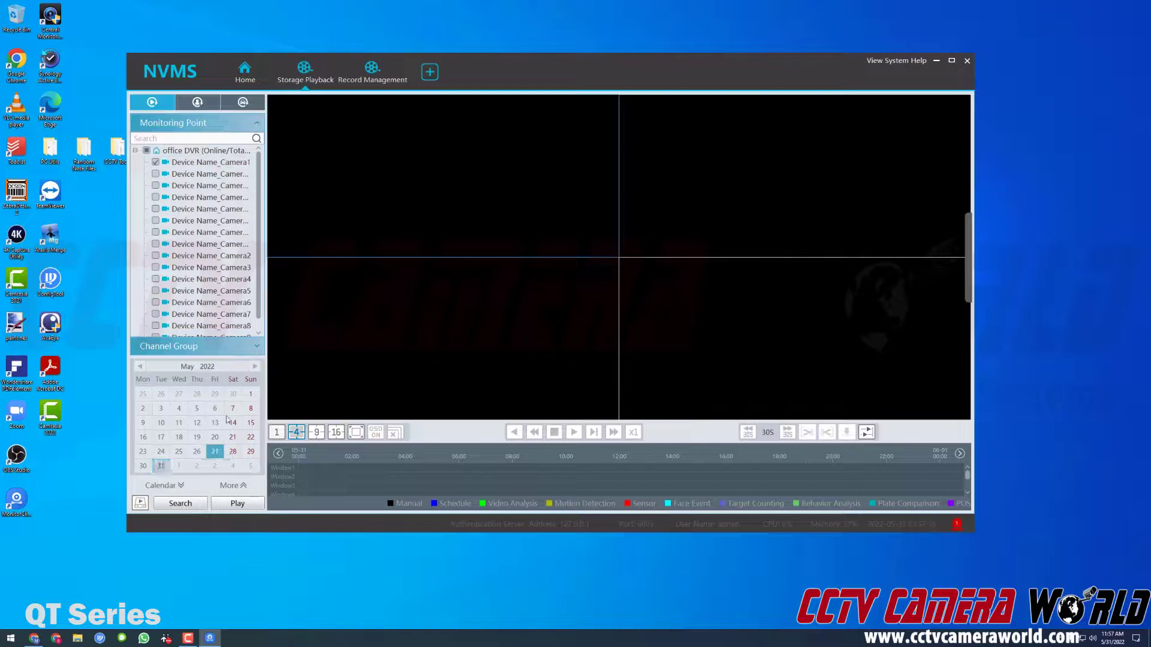
{"action": "left_click", "coordinate": [180, 504]}
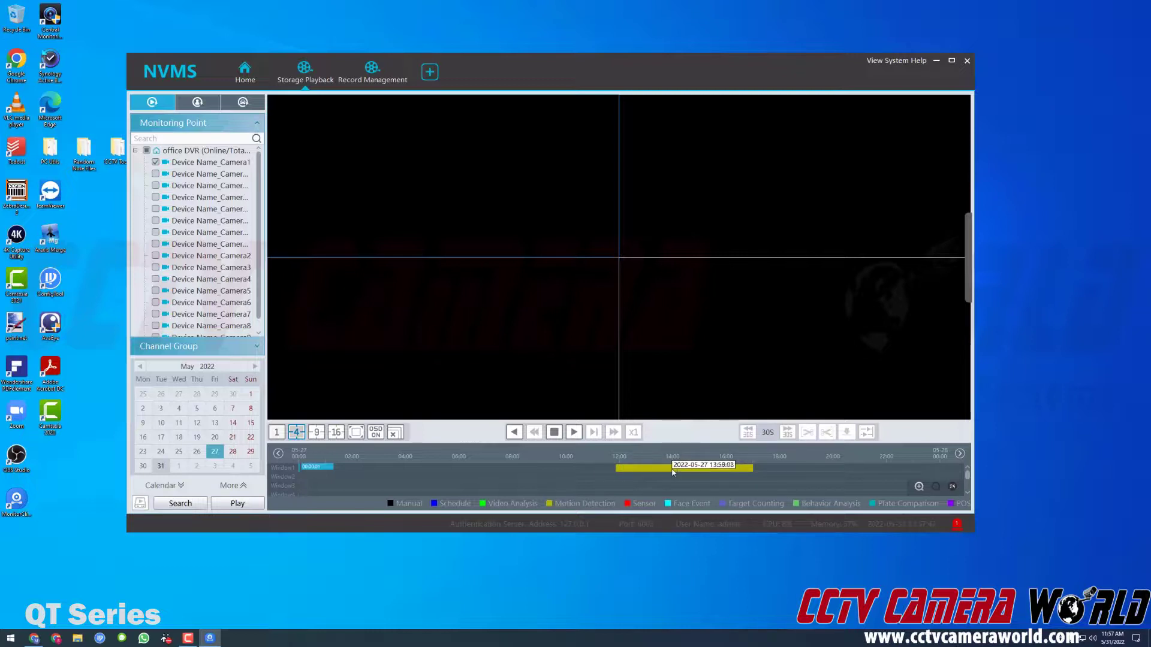
{"action": "left_click", "coordinate": [672, 472]}
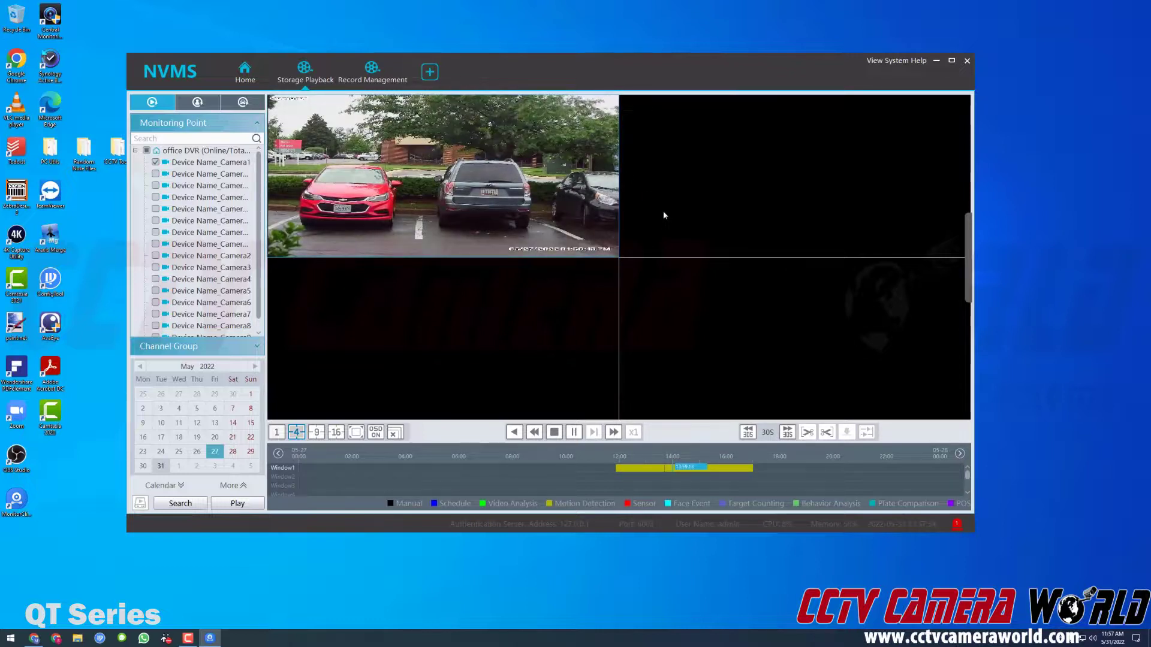
Mark the Camera1 backup range from 13:59:17 to 13:59:42 during playback and start the backup
{"action": "left_click", "coordinate": [807, 432]}
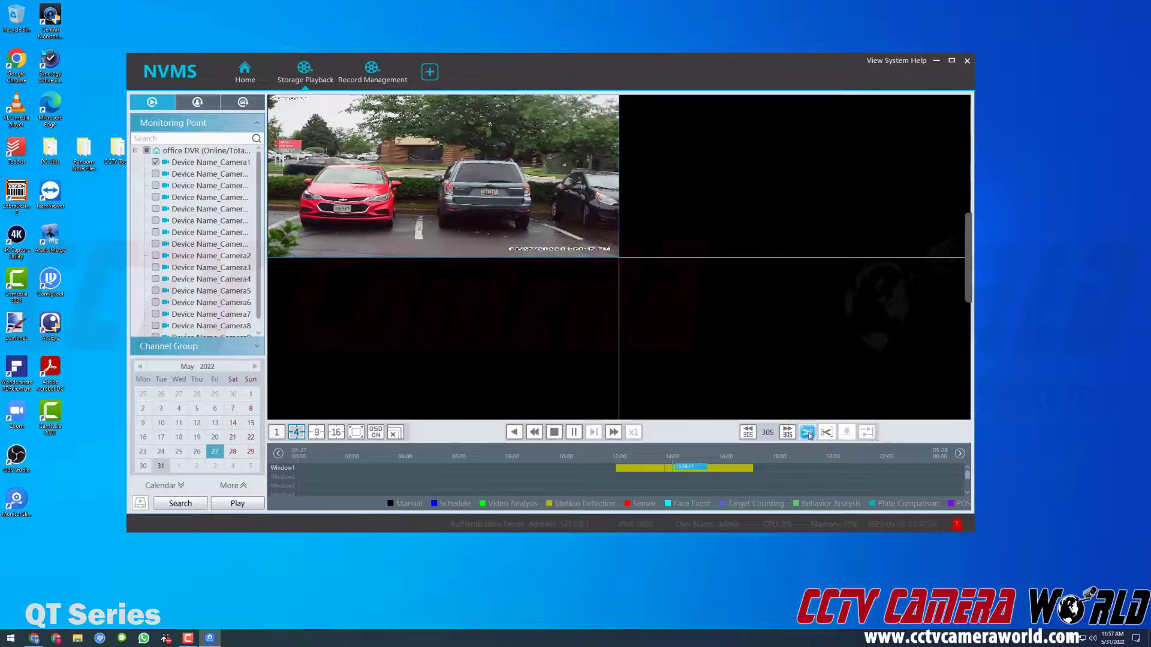
{"action": "mouse_move", "coordinate": [538, 204]}
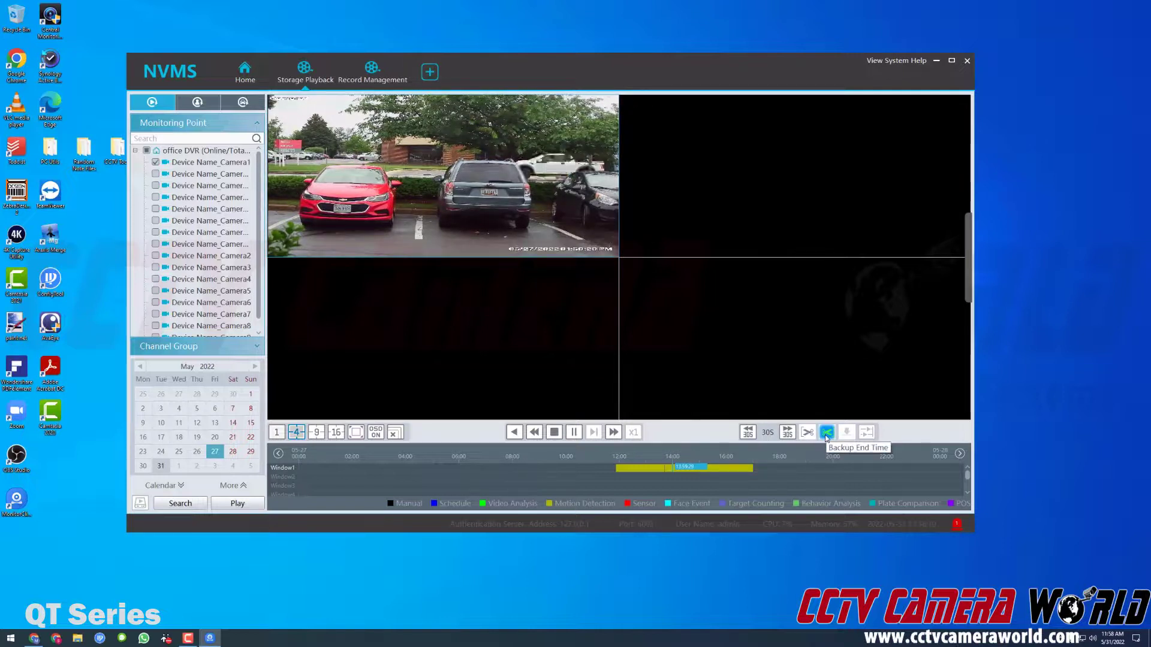
{"action": "double_click", "coordinate": [404, 244]}
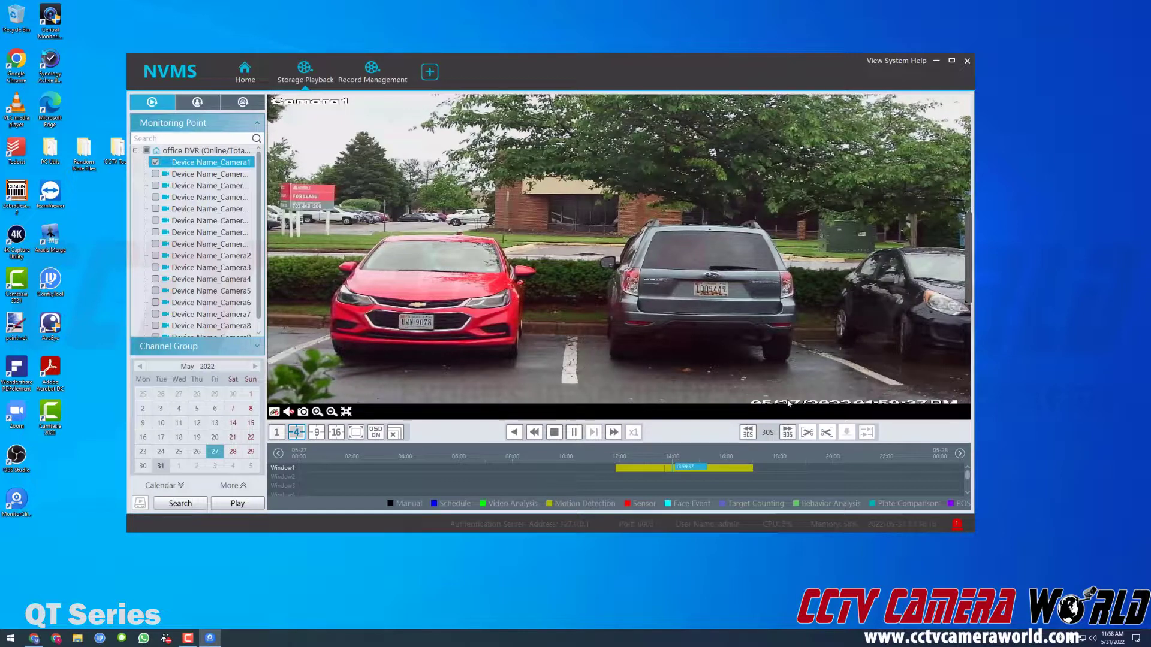
{"action": "left_click", "coordinate": [830, 440]}
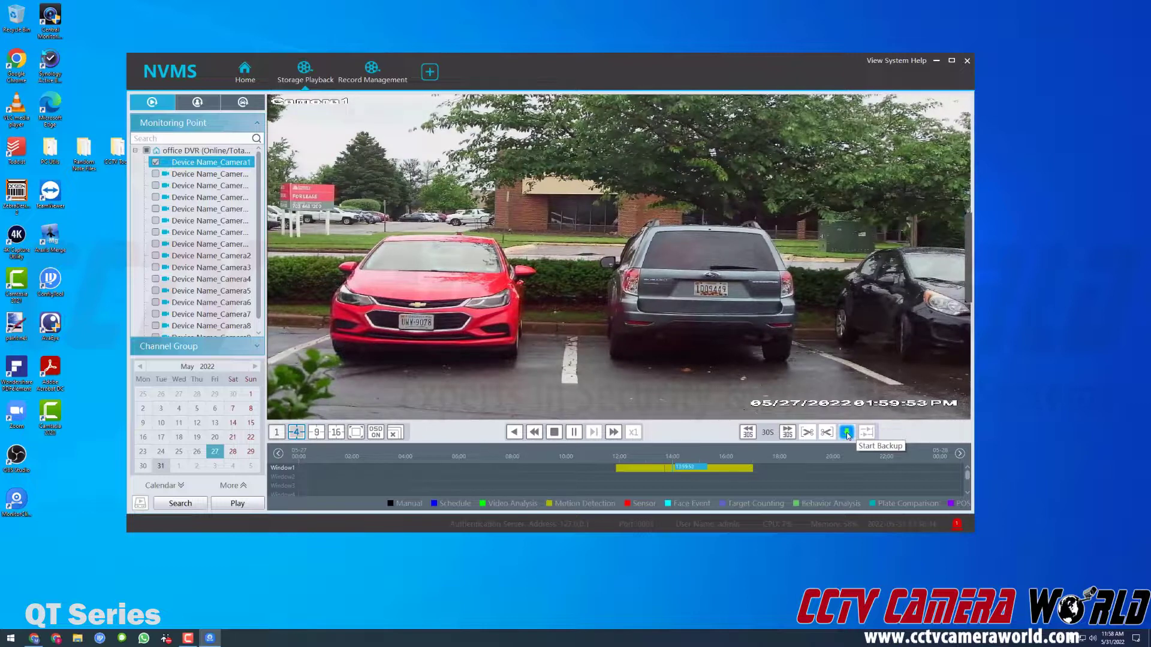
{"action": "left_click", "coordinate": [846, 432]}
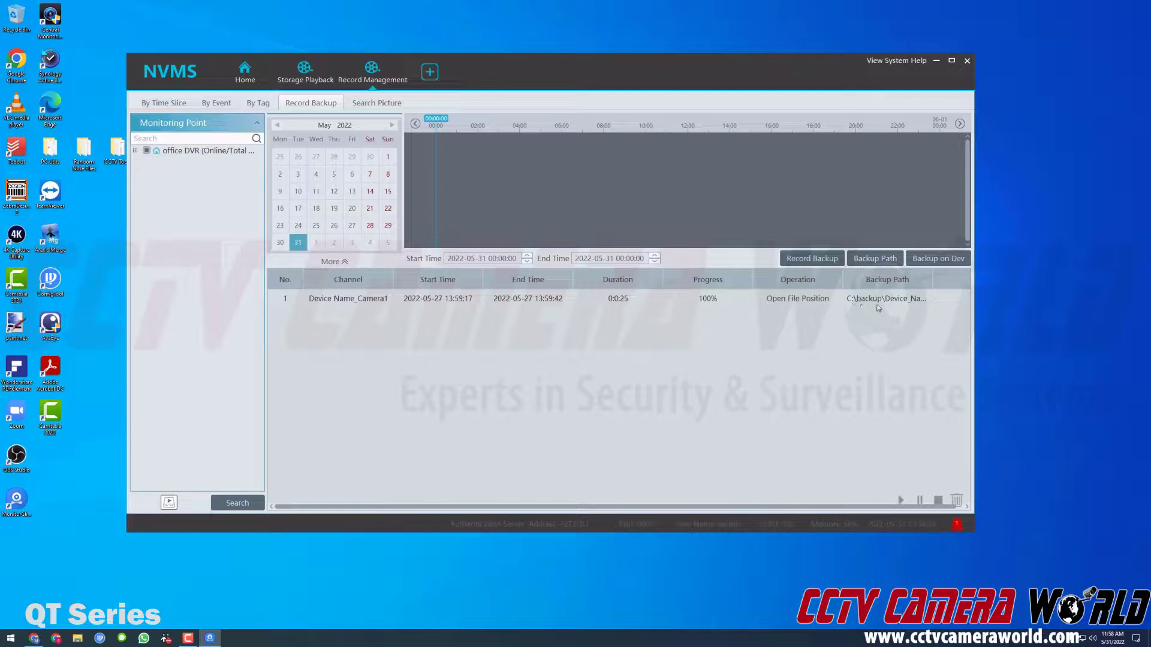
Widen the Backup Path column in the backup list and open the backed-up clip's file location
{"action": "left_click_drag", "start_coordinate": [934, 283], "coordinate": [1031, 284]}
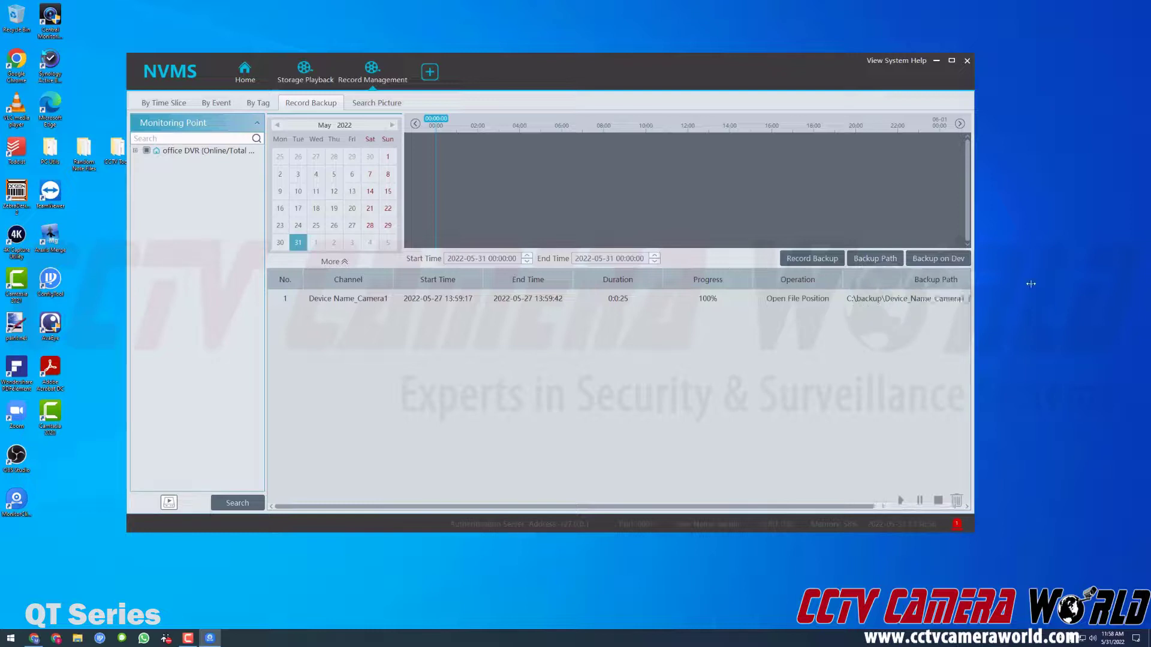
{"action": "left_click_drag", "start_coordinate": [808, 509], "coordinate": [866, 507]}
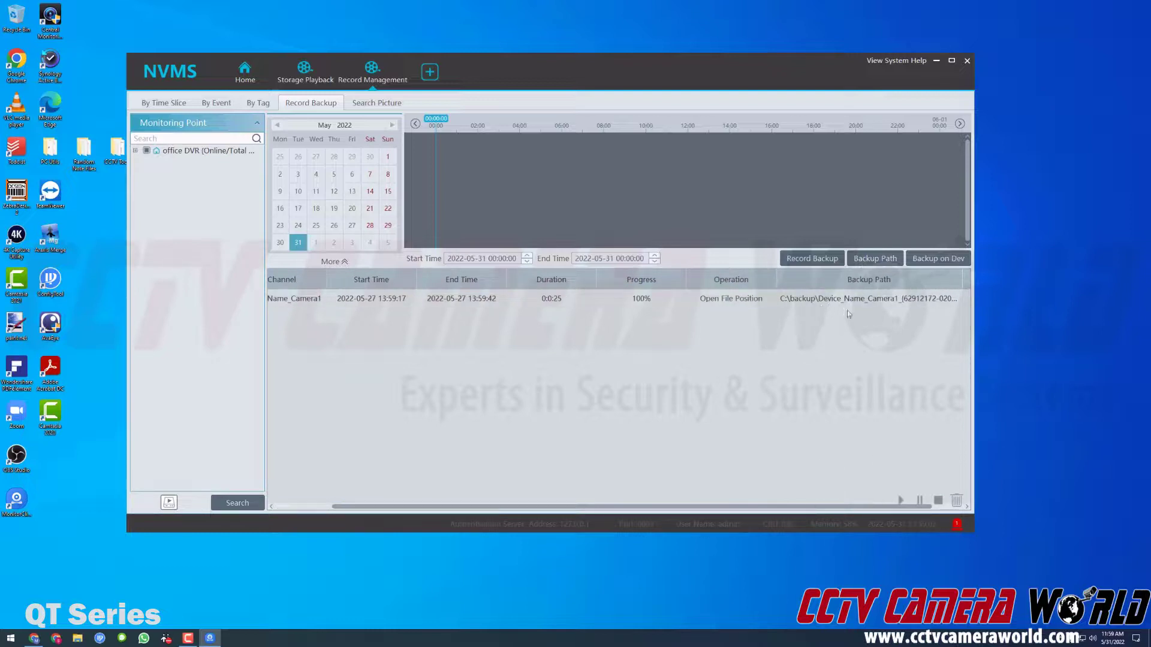
{"action": "left_click_drag", "start_coordinate": [740, 508], "coordinate": [672, 502]}
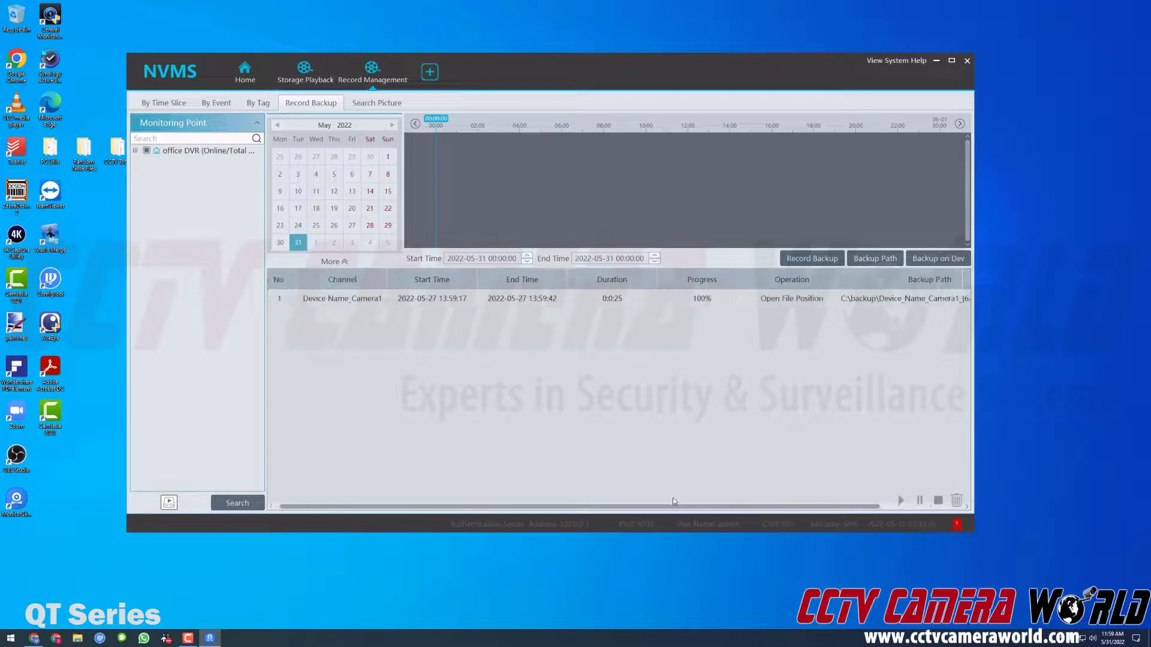
{"action": "left_click", "coordinate": [819, 299]}
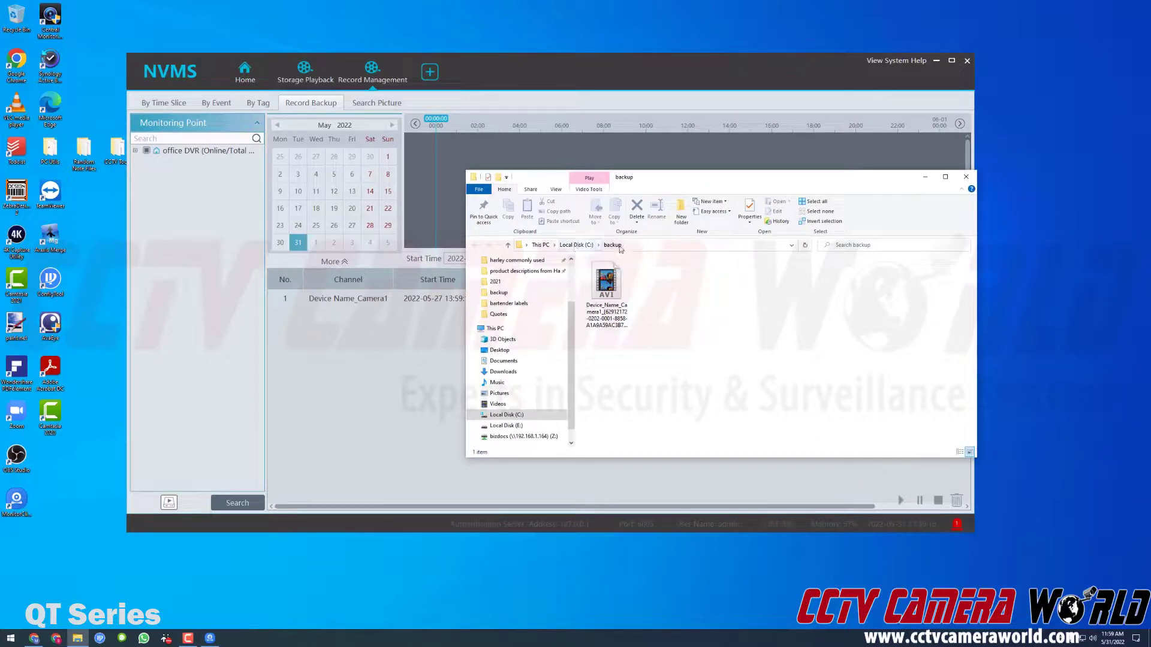
Duplicate the AVI clip in the backup folder and delete one of the two files
{"action": "left_click", "coordinate": [611, 283]}
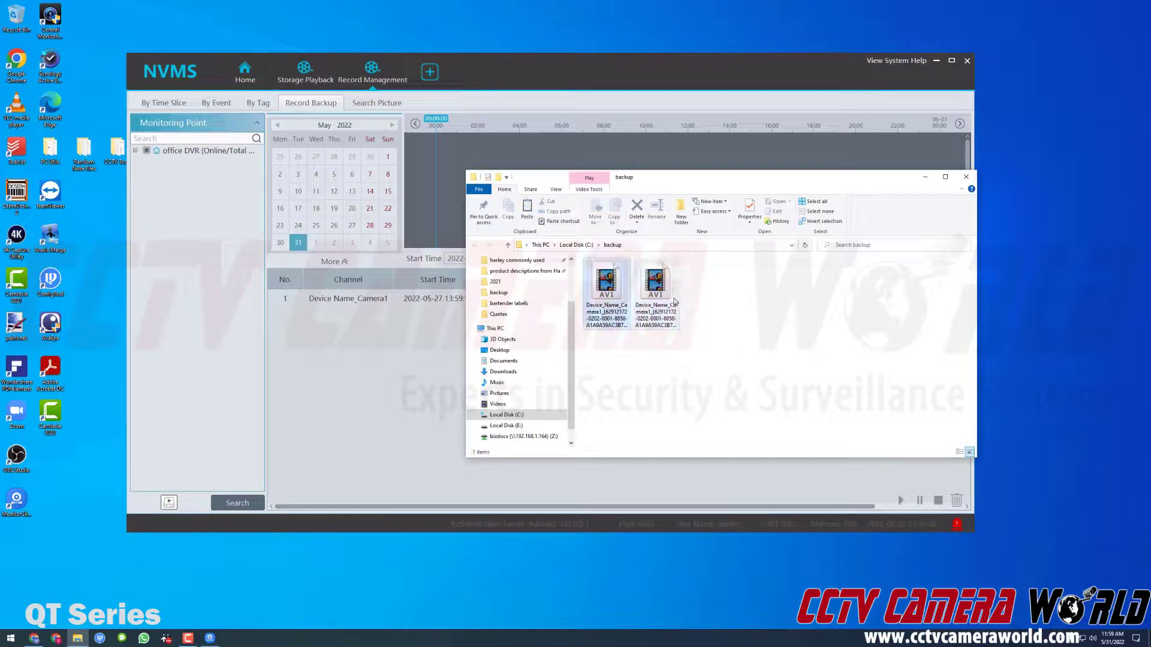
{"action": "left_click", "coordinate": [656, 297]}
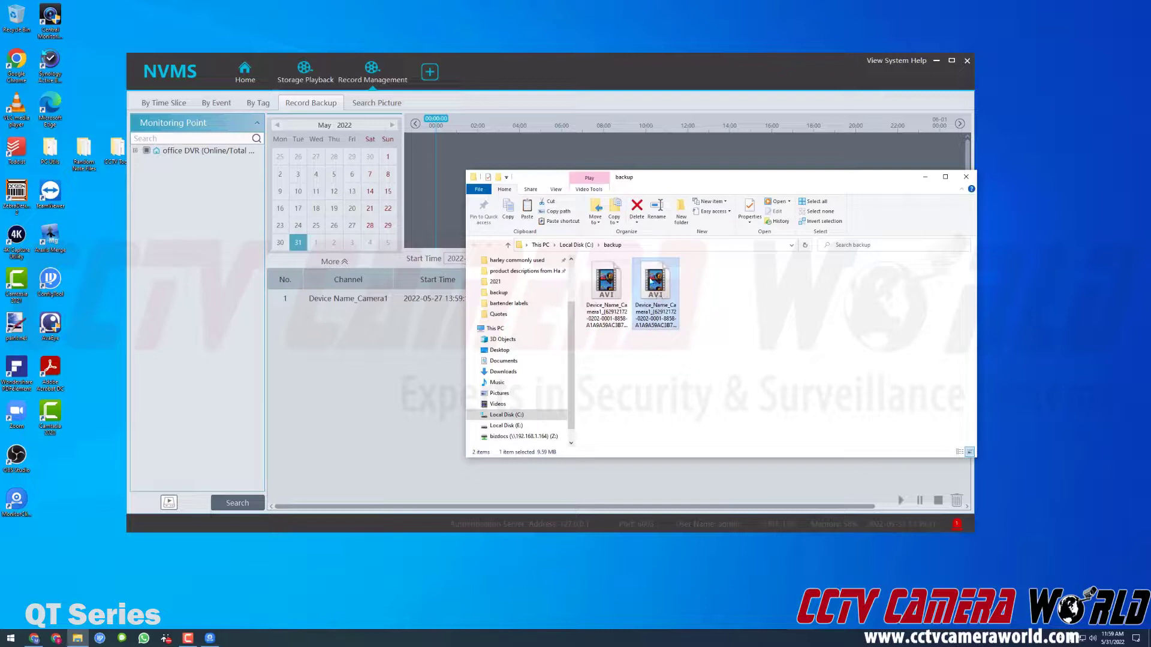
{"action": "key", "text": "Delete"}
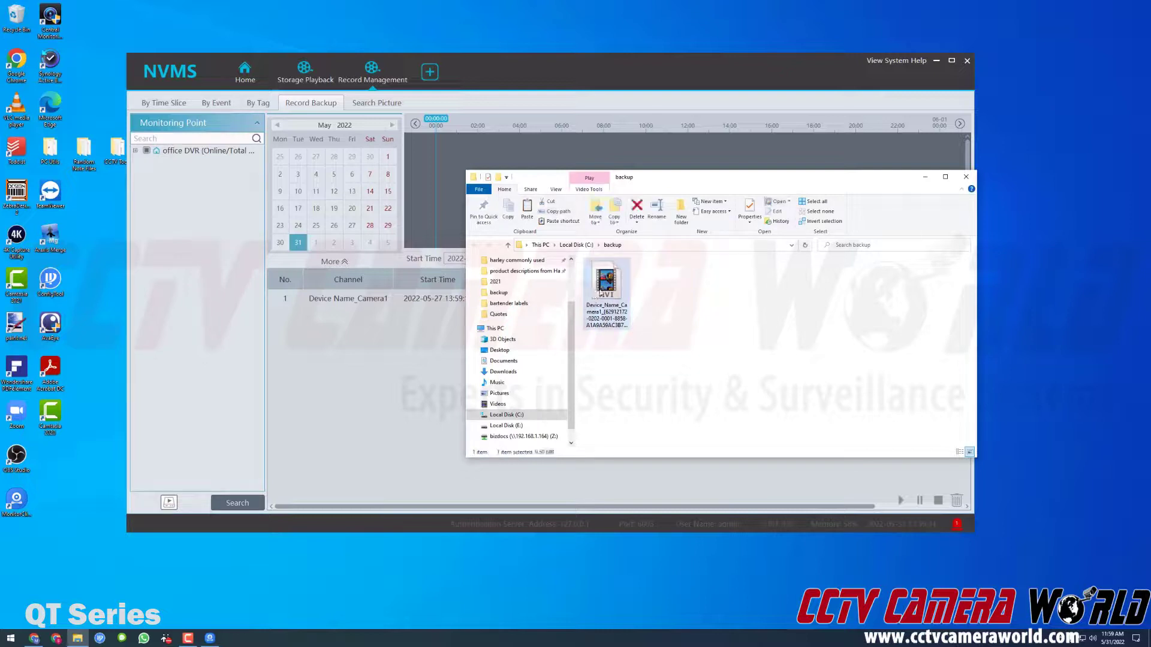
Try to move the AVI clip from the backup folder to another drive in the folder tree
{"action": "right_click", "coordinate": [601, 292]}
{"action": "left_click", "coordinate": [588, 352]}
{"action": "scroll", "coordinate": [570, 371], "scroll_direction": "down", "scroll_amount": 1}
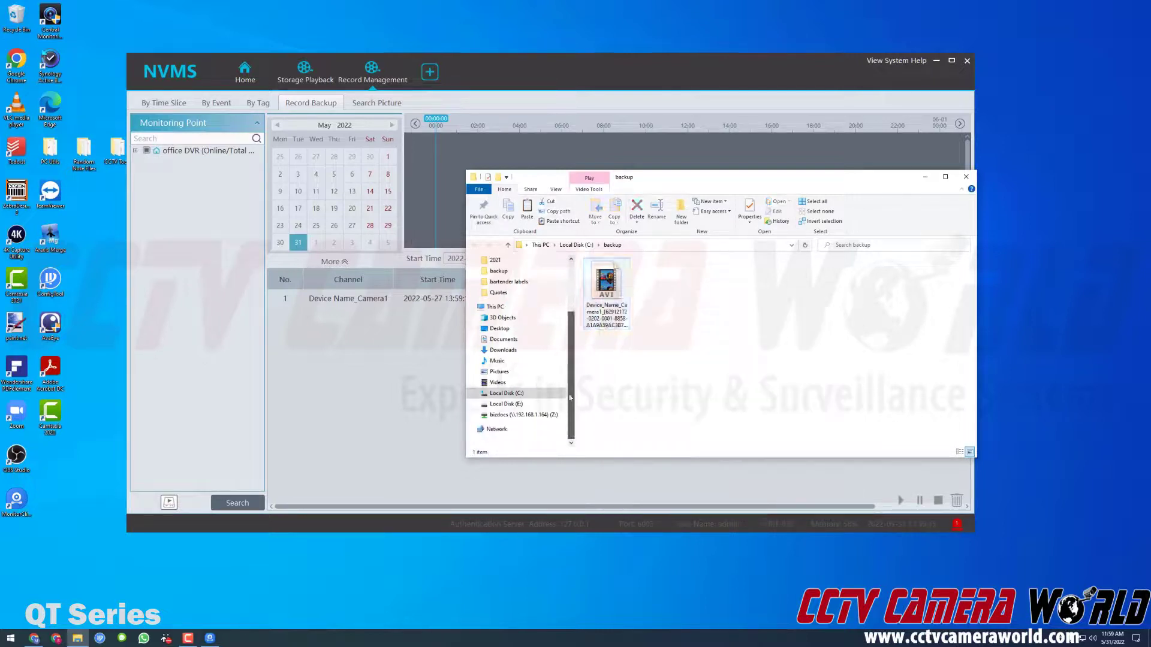
{"action": "left_click", "coordinate": [599, 308]}
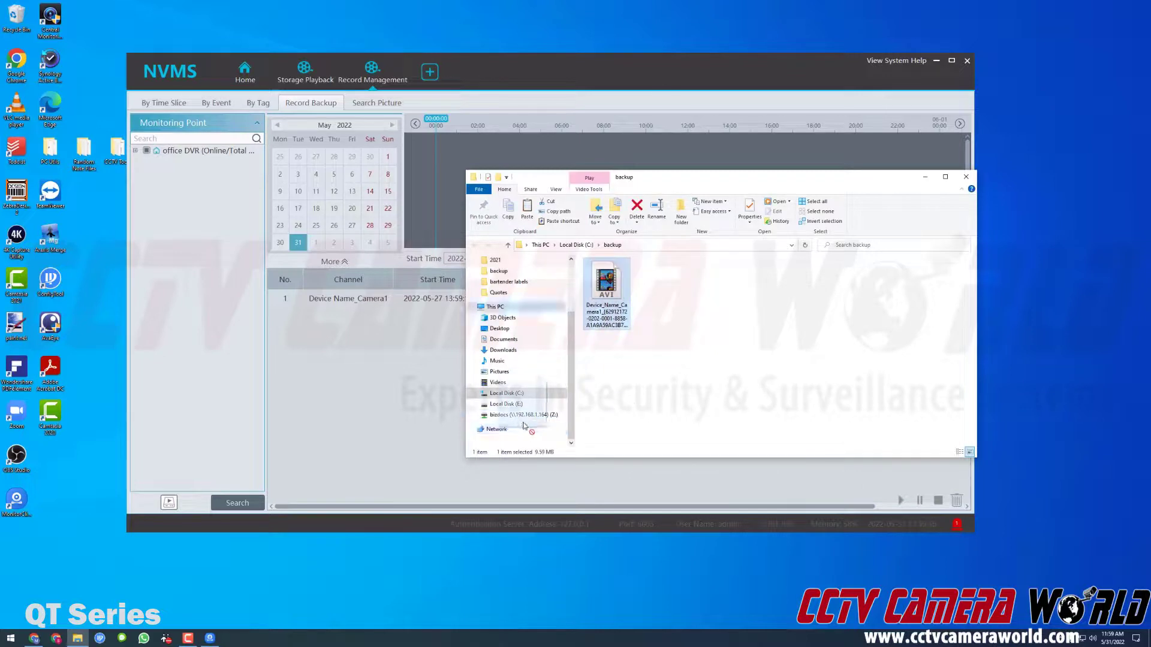
{"action": "left_click_drag", "start_coordinate": [526, 405], "coordinate": [527, 418]}
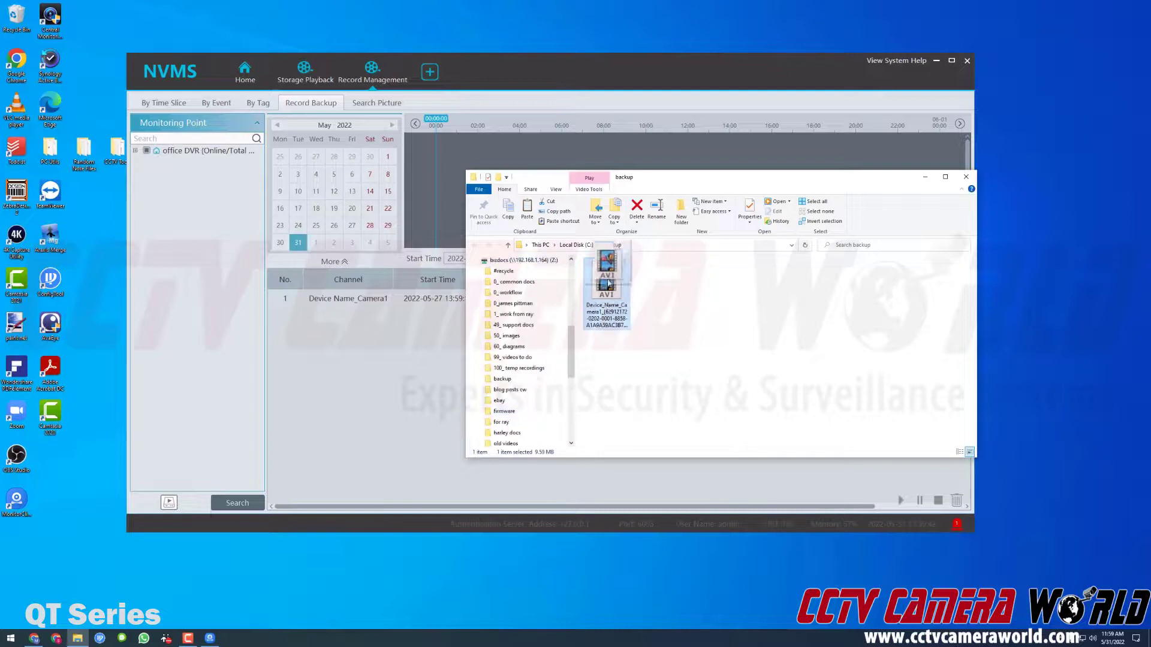
{"action": "scroll", "coordinate": [479, 291], "scroll_direction": "down", "scroll_amount": 4}
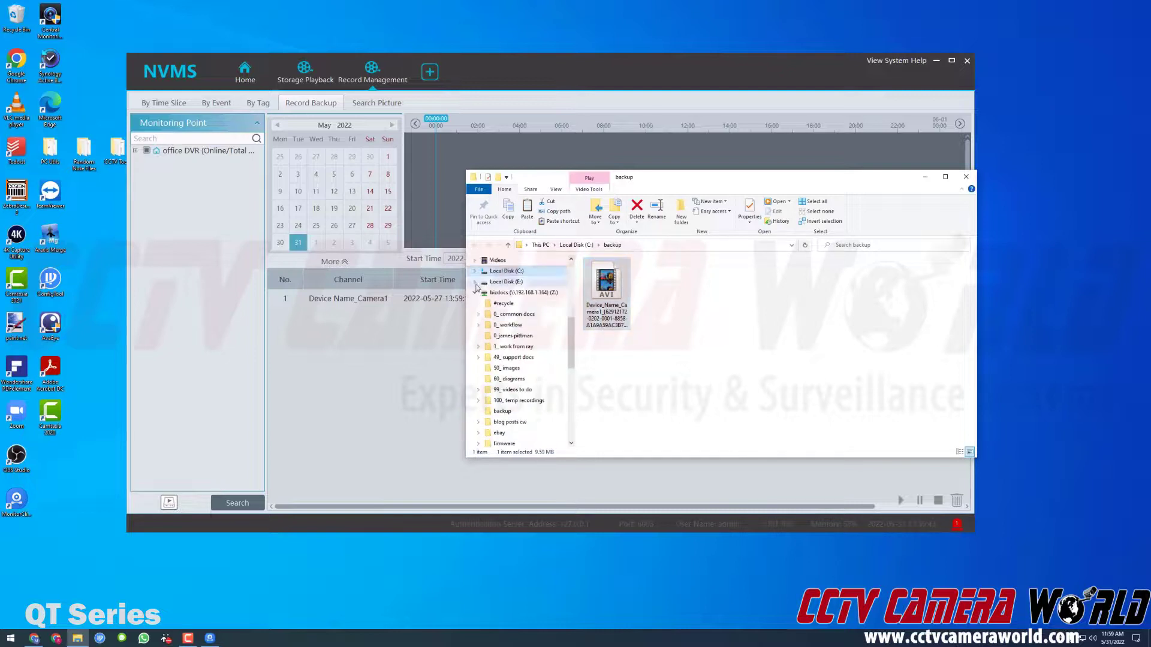
Play the AVI clip from the backup folder in Windows Media Player
{"action": "right_click", "coordinate": [616, 299]}
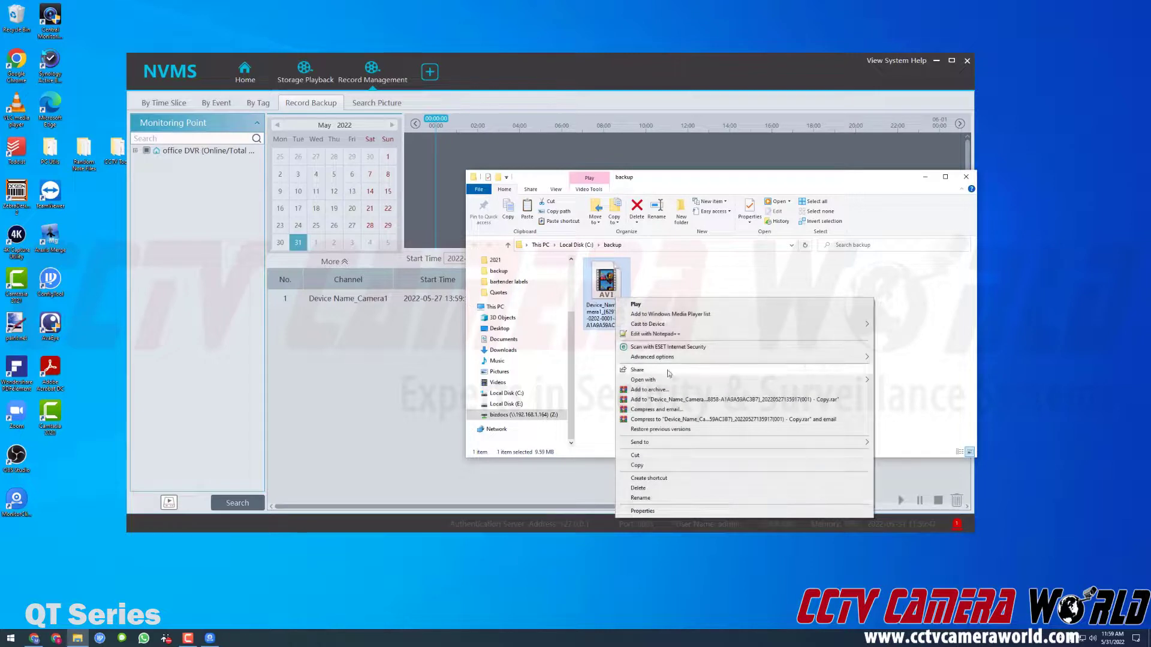
{"action": "mouse_move", "coordinate": [658, 382]}
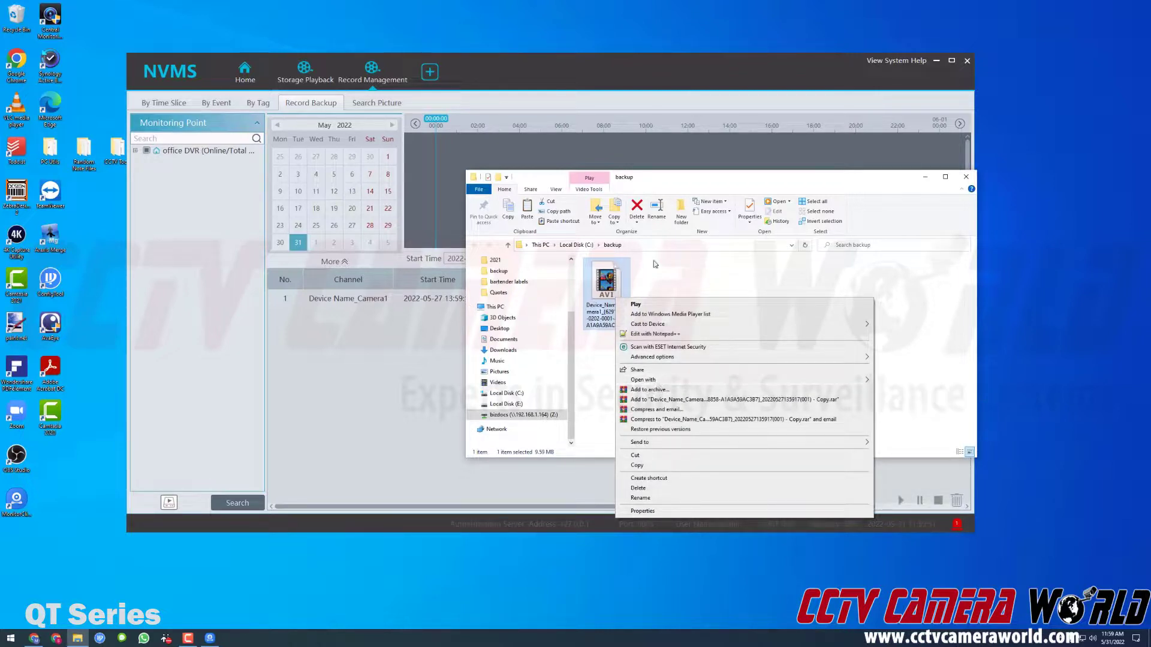
{"action": "left_click", "coordinate": [605, 288]}
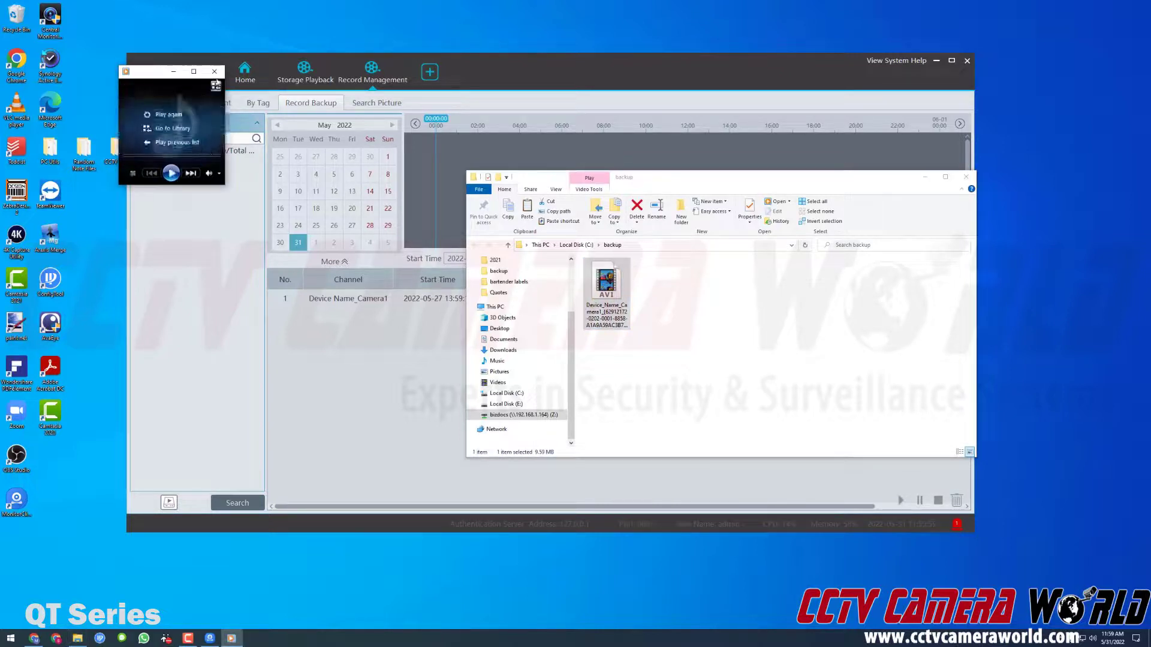
Close Windows Media Player, then play the AVI clip from the backup folder in VLC media player and close it
{"action": "left_click", "coordinate": [215, 72]}
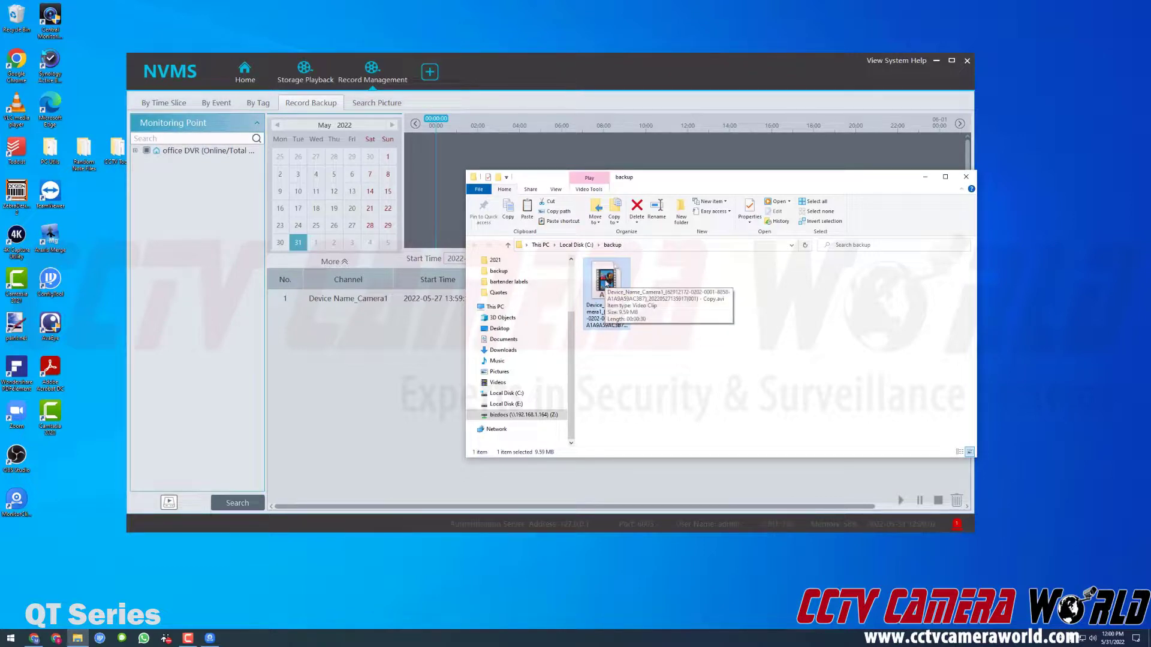
{"action": "mouse_move", "coordinate": [16, 108]}
{"action": "left_mouse_down"}
{"action": "mouse_move", "coordinate": [336, 193]}
{"action": "mouse_move", "coordinate": [258, 193]}
{"action": "mouse_move", "coordinate": [27, 112]}
{"action": "left_mouse_up"}
{"action": "left_click", "coordinate": [595, 297]}
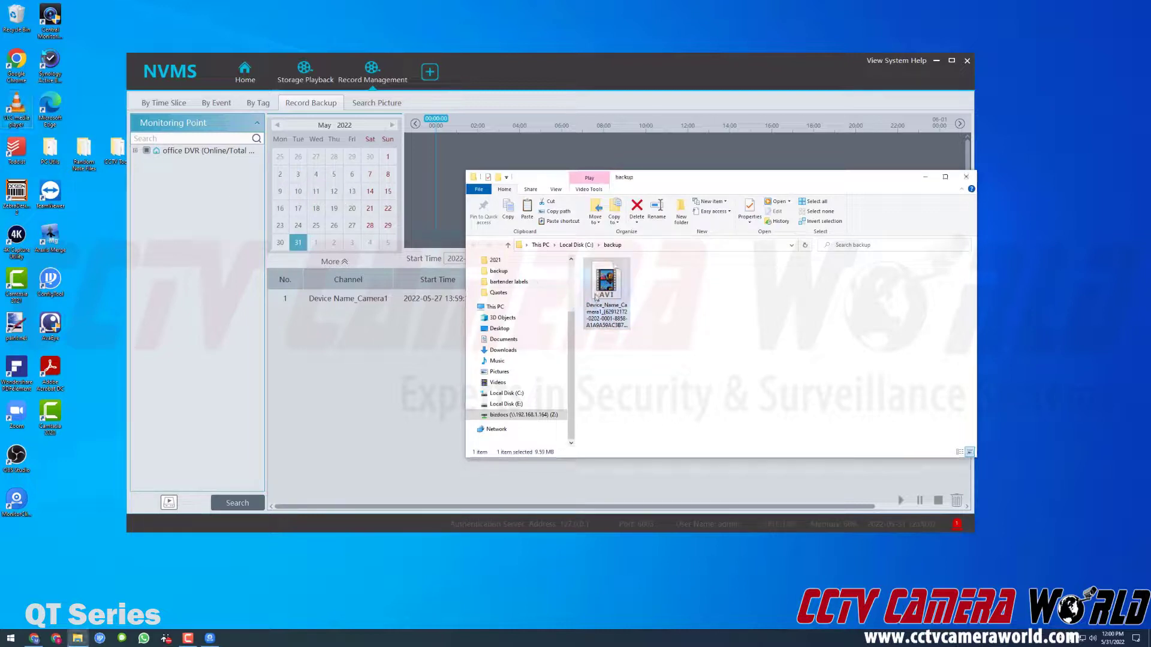
{"action": "right_click", "coordinate": [597, 296]}
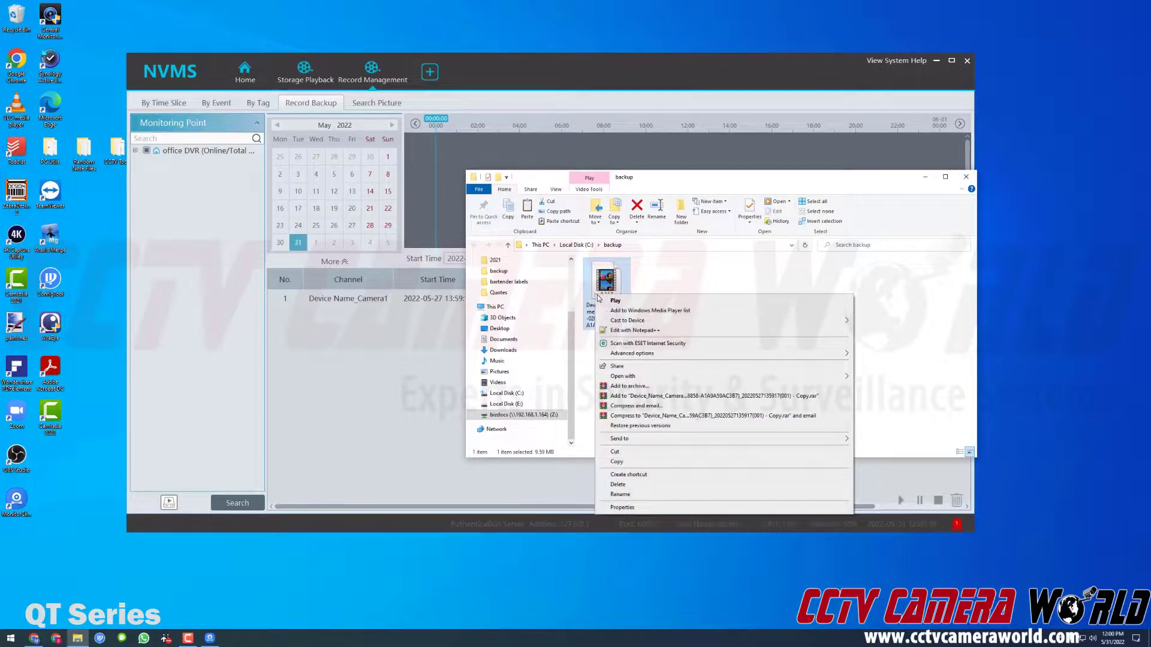
{"action": "mouse_move", "coordinate": [628, 379]}
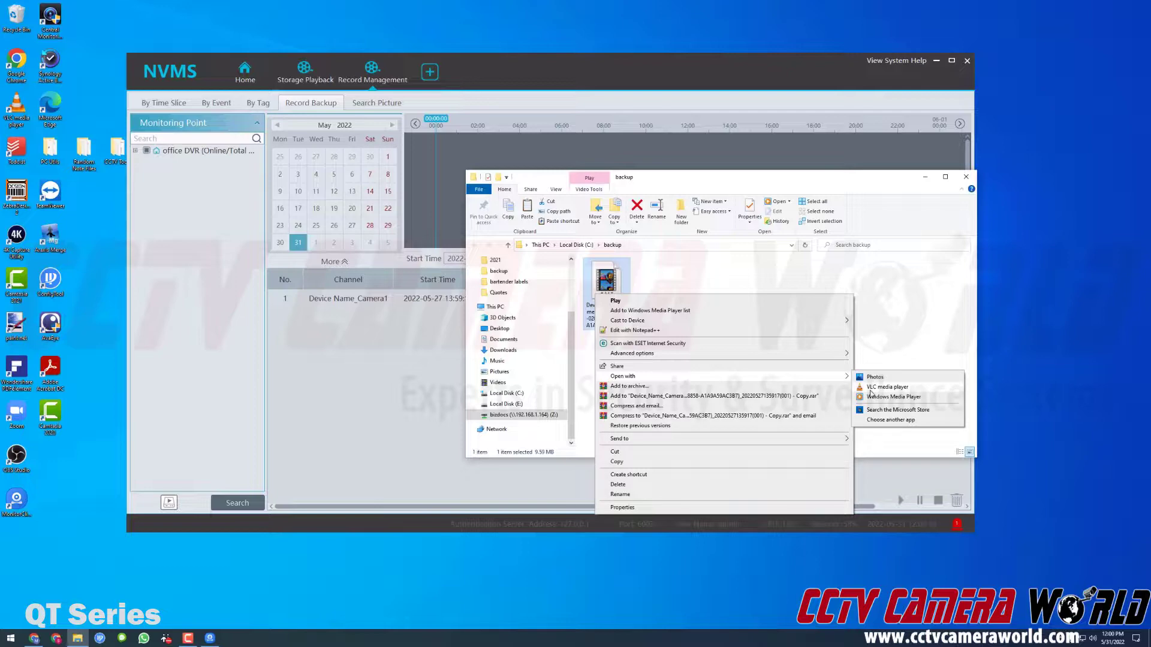
{"action": "left_click", "coordinate": [871, 388]}
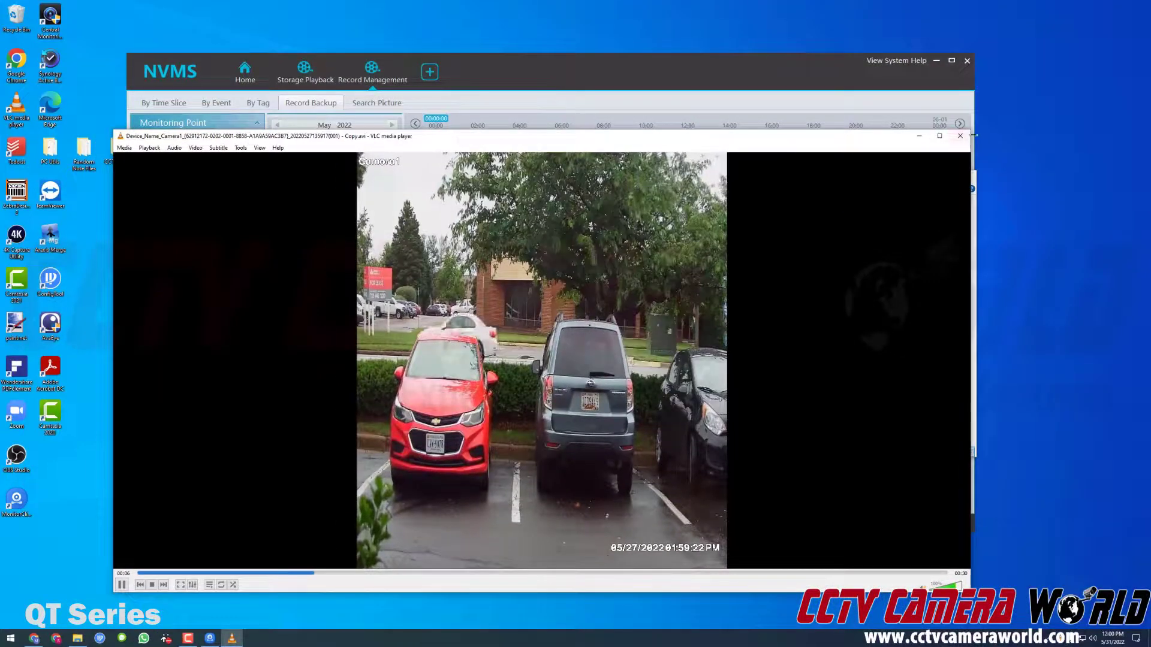
{"action": "left_click", "coordinate": [961, 136]}
Minimize the backup folder window, return to Storage Playback in NVMS and pause the Camera1 footage
{"action": "left_click", "coordinate": [800, 306]}
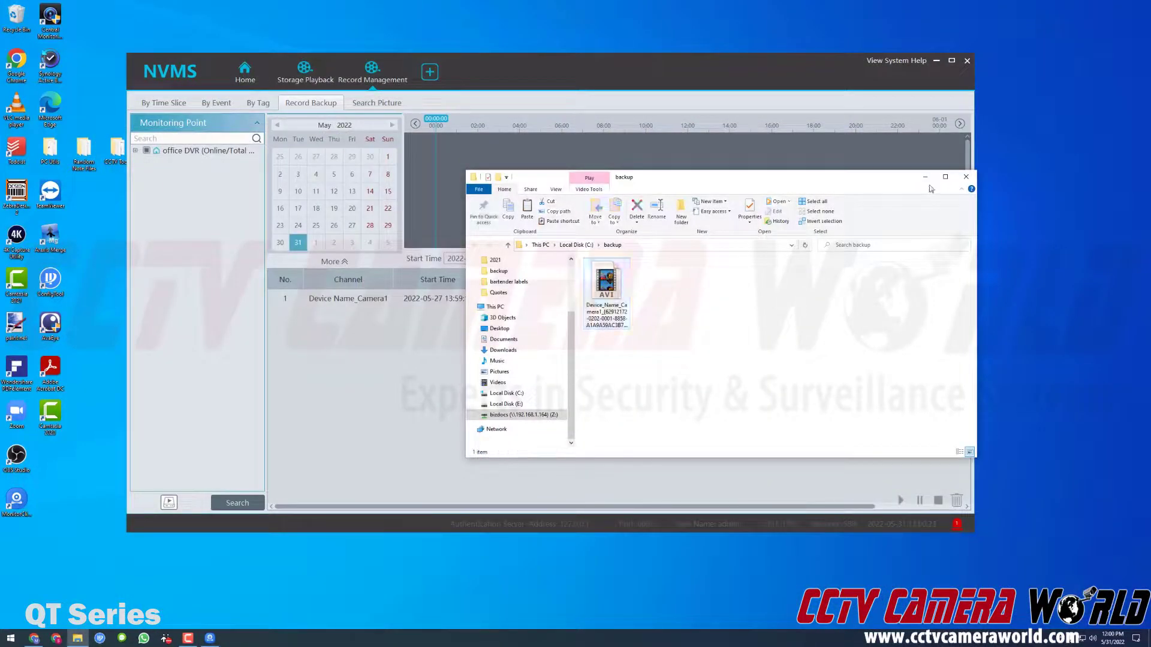
{"action": "left_click", "coordinate": [927, 178]}
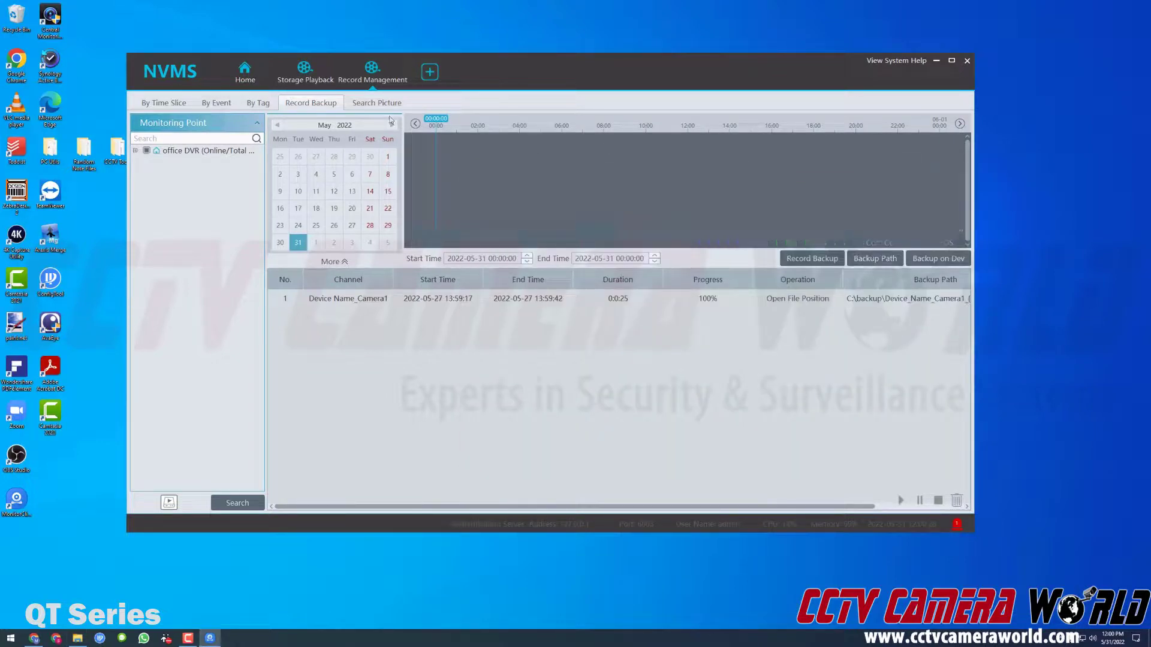
{"action": "left_click", "coordinate": [294, 77]}
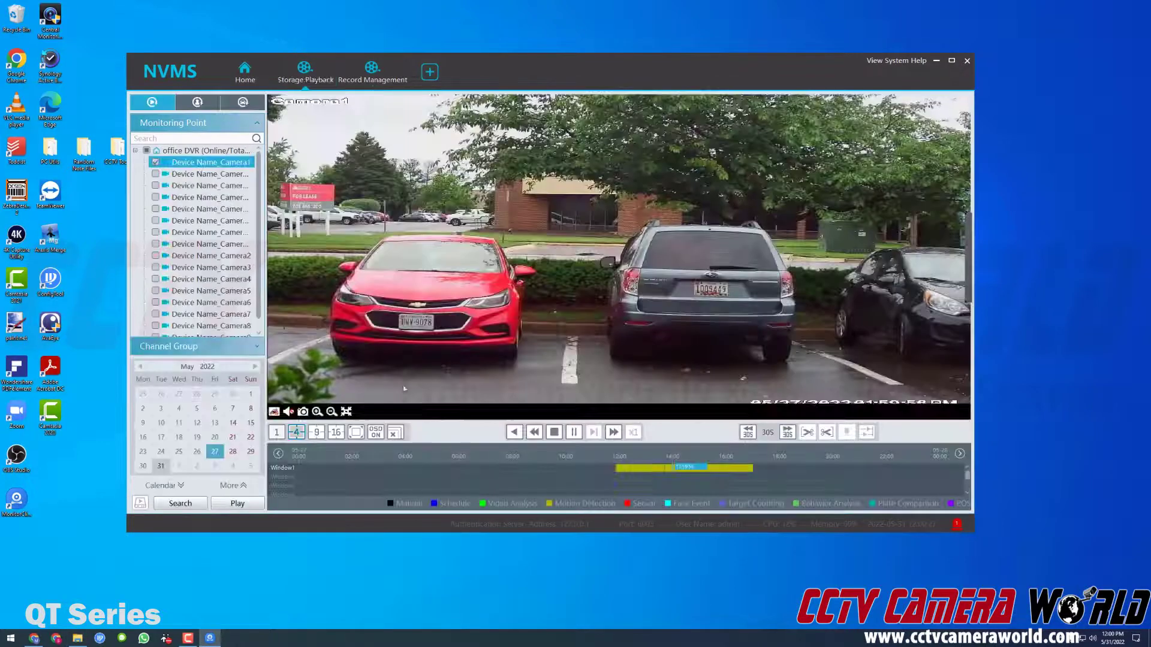
{"action": "left_click", "coordinate": [828, 433]}
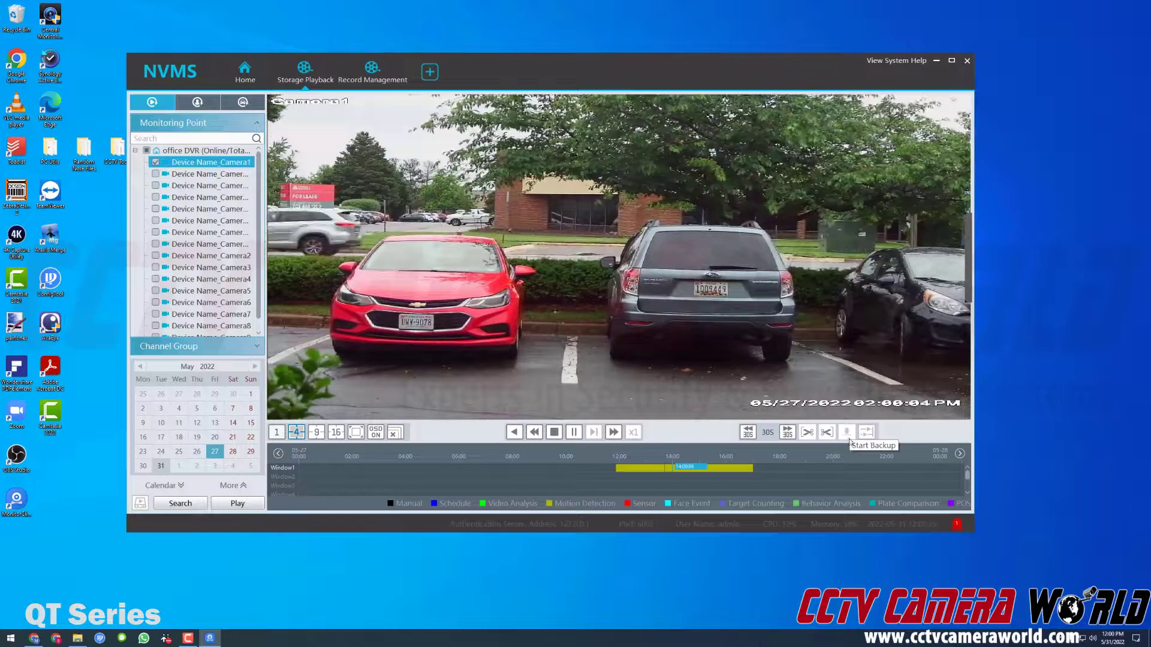
{"action": "left_click", "coordinate": [574, 433]}
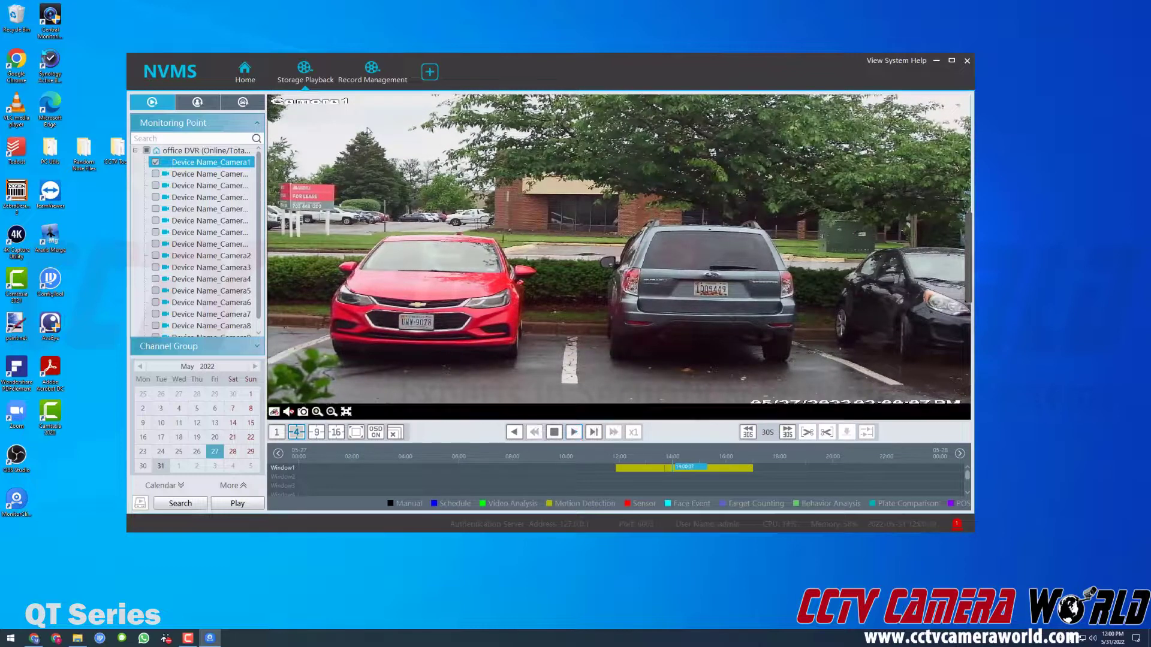
Look through the By Time Slice, By Event and Record Backup pages of Record Management
{"action": "left_click", "coordinate": [364, 84]}
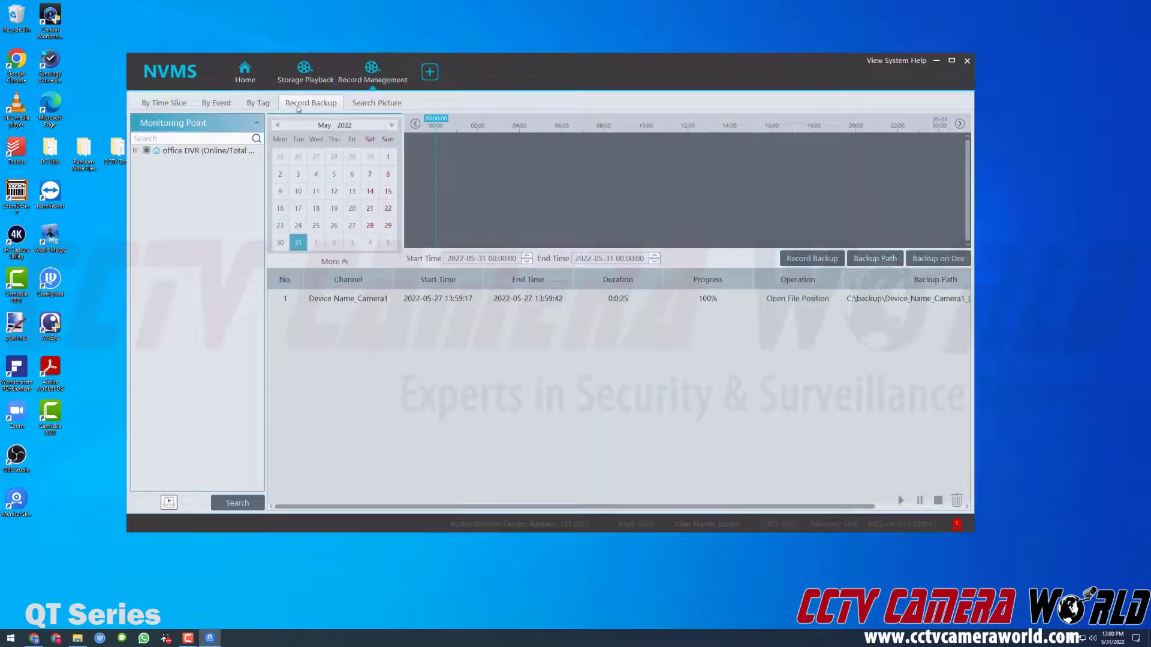
{"action": "left_click", "coordinate": [178, 106]}
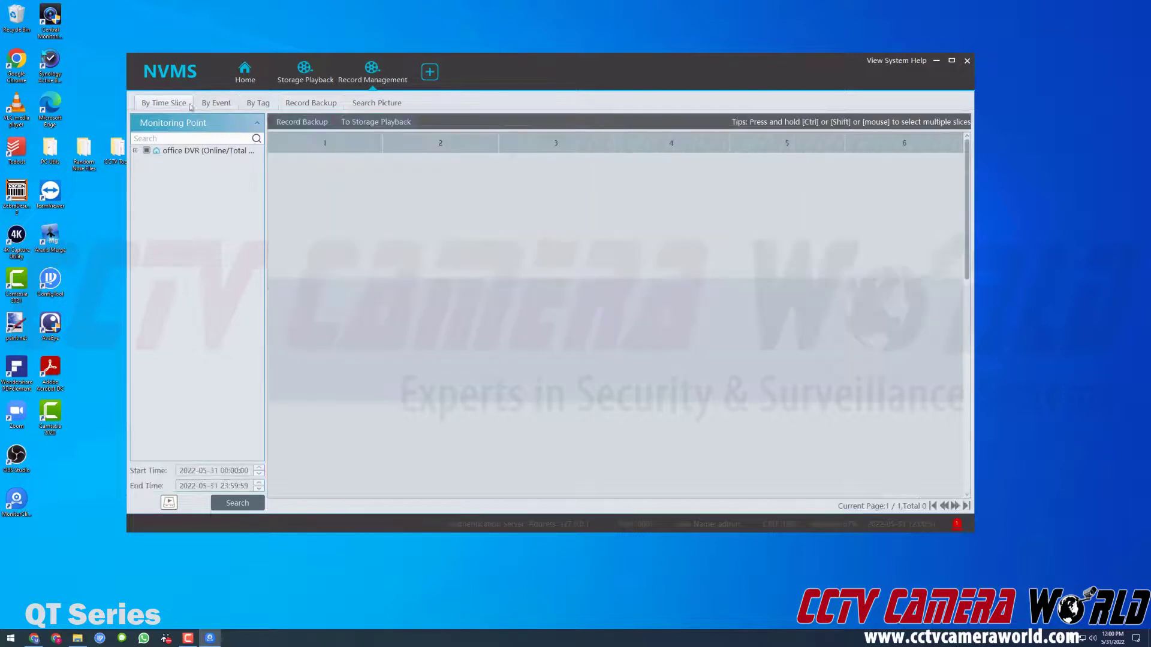
{"action": "left_click", "coordinate": [216, 103]}
{"action": "left_click", "coordinate": [306, 106]}
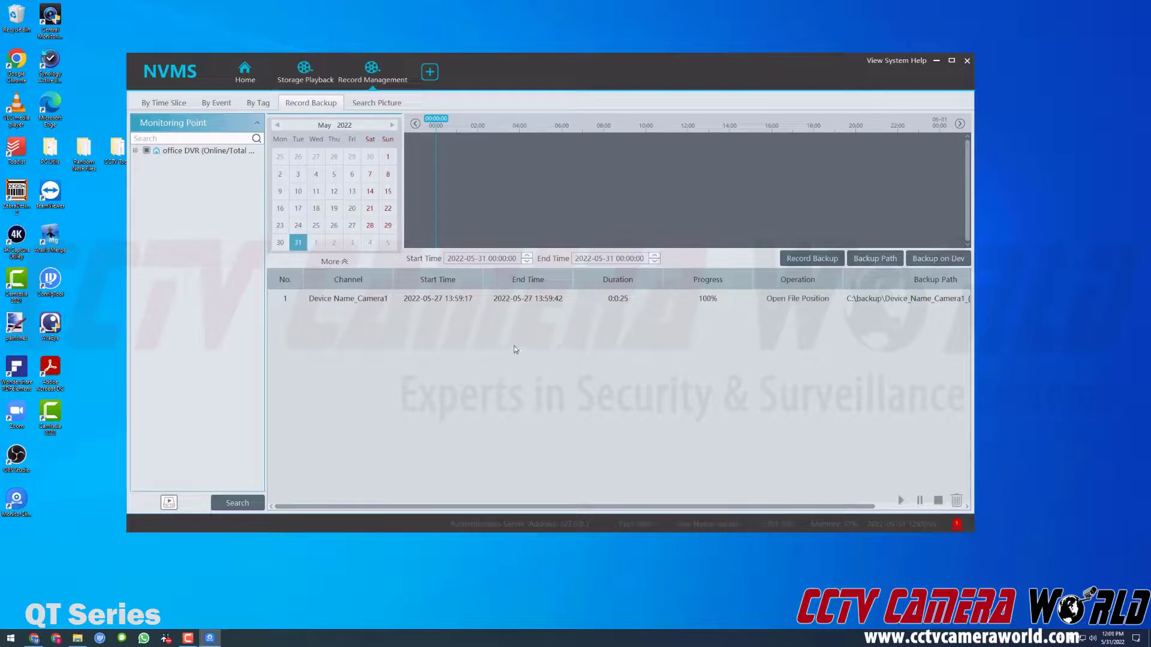
{"action": "left_click", "coordinate": [215, 109]}
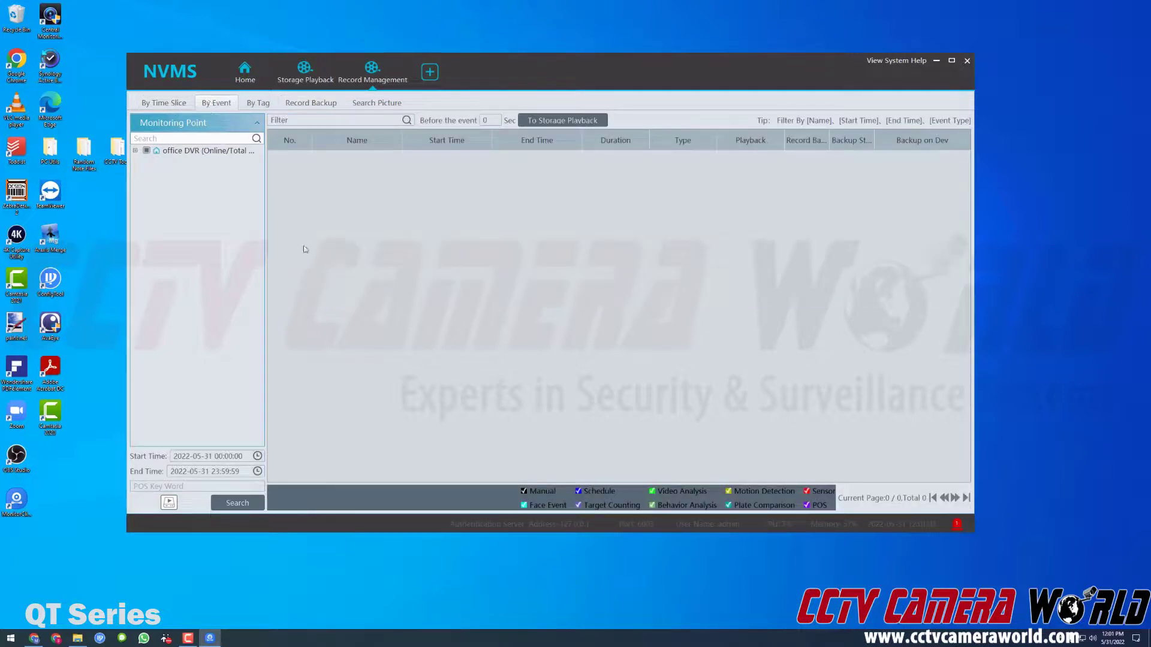
{"action": "left_click", "coordinate": [136, 150]}
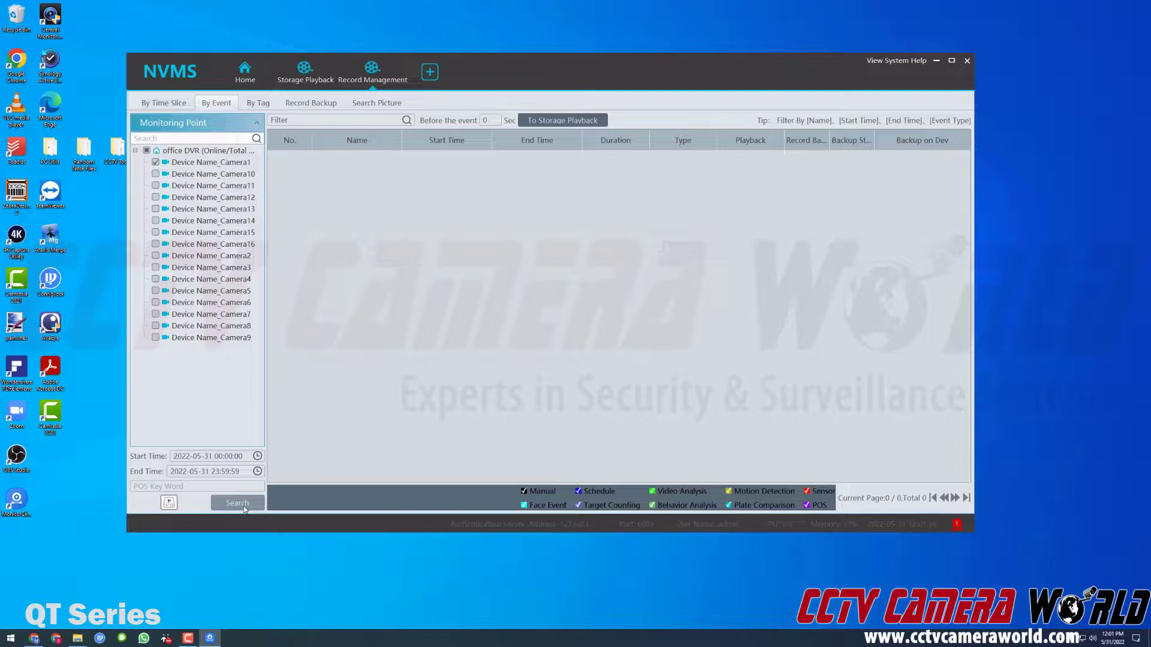
{"action": "left_click", "coordinate": [257, 457]}
{"action": "scroll", "coordinate": [308, 382], "scroll_direction": "up", "scroll_amount": 3}
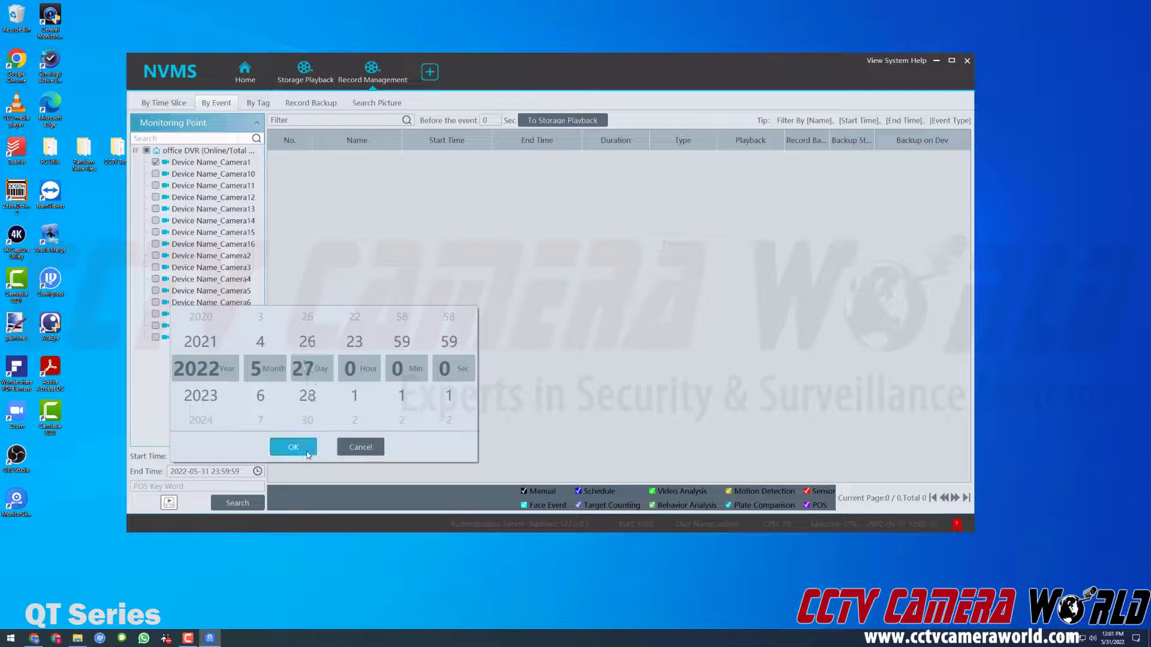
{"action": "left_click", "coordinate": [307, 452]}
{"action": "left_click", "coordinate": [257, 471]}
{"action": "scroll", "coordinate": [322, 396], "scroll_direction": "up", "scroll_amount": 3}
{"action": "scroll", "coordinate": [322, 396], "scroll_direction": "up", "scroll_amount": 1}
{"action": "left_click", "coordinate": [290, 462]}
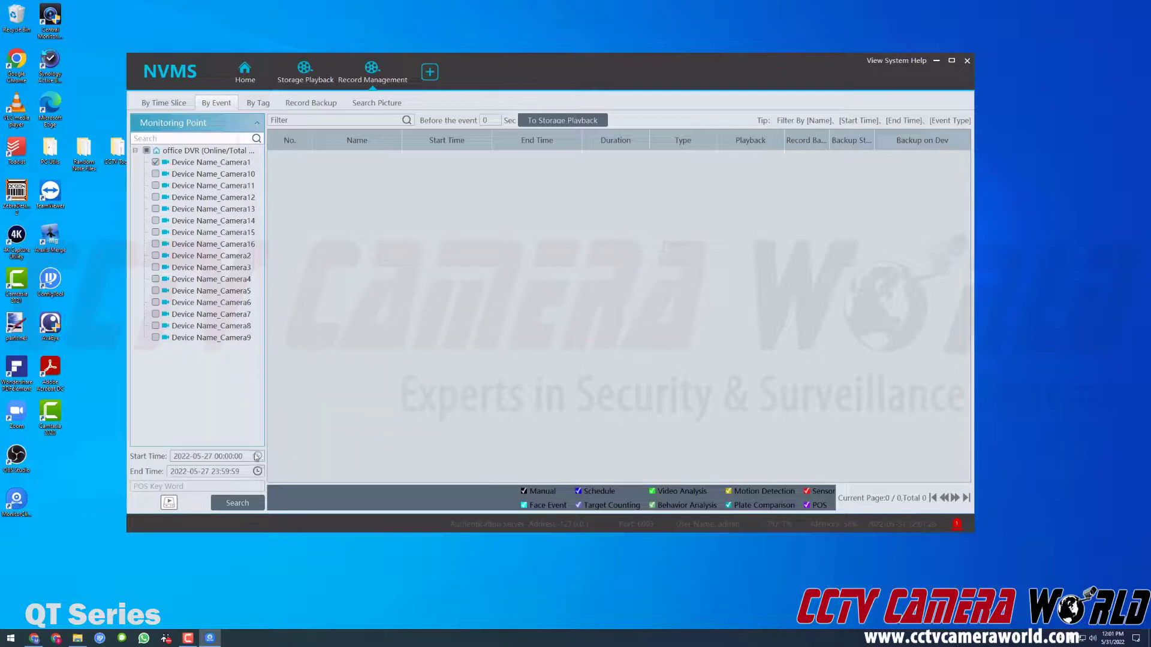
{"action": "left_click_drag", "start_coordinate": [173, 456], "coordinate": [210, 477]}
{"action": "left_click", "coordinate": [237, 503]}
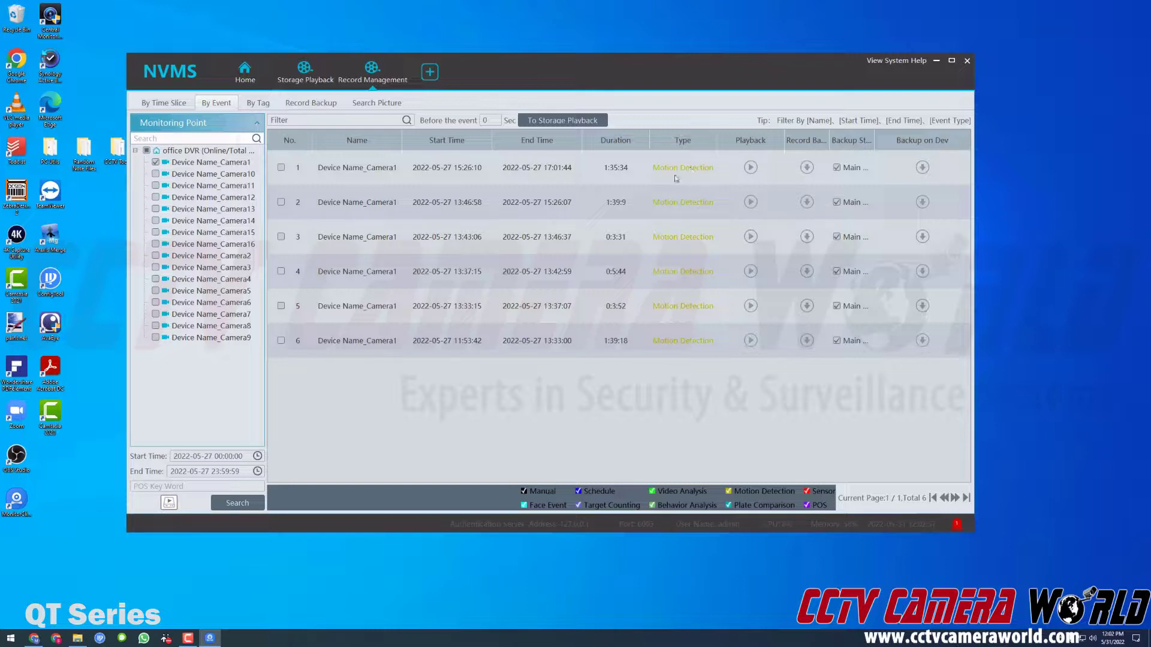
Back up the Camera1 motion detection event recorded from 13:43:06 to 13:46:37 on 2022-05-27
{"action": "left_click", "coordinate": [620, 175]}
{"action": "left_click", "coordinate": [807, 237]}
{"action": "left_click", "coordinate": [807, 237]}
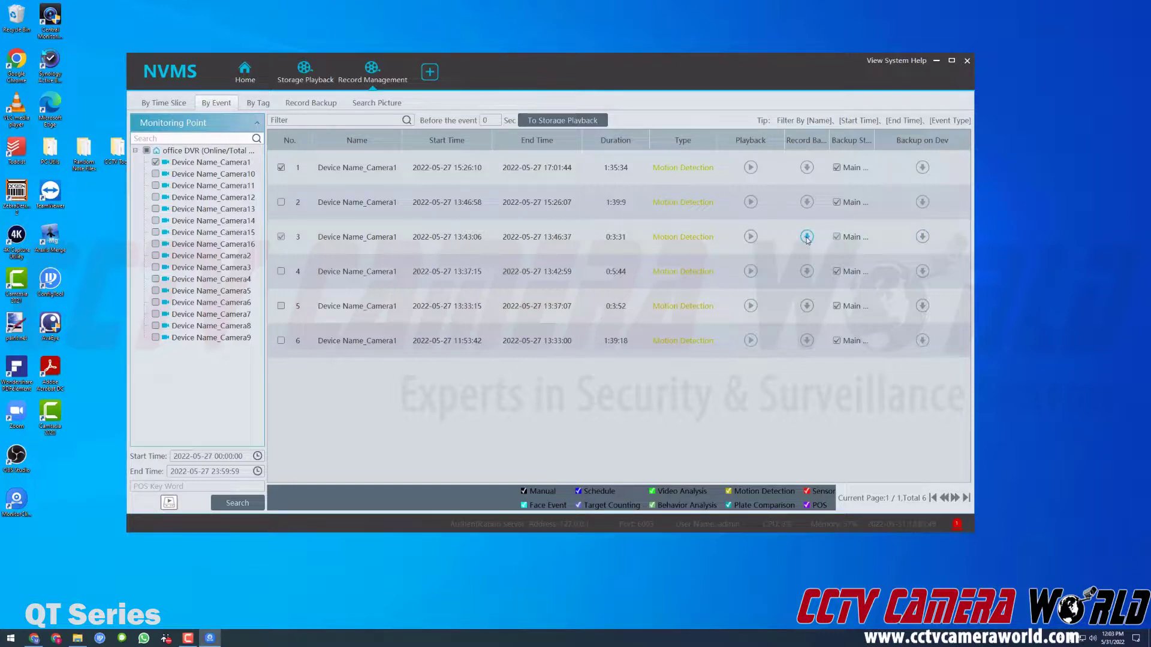
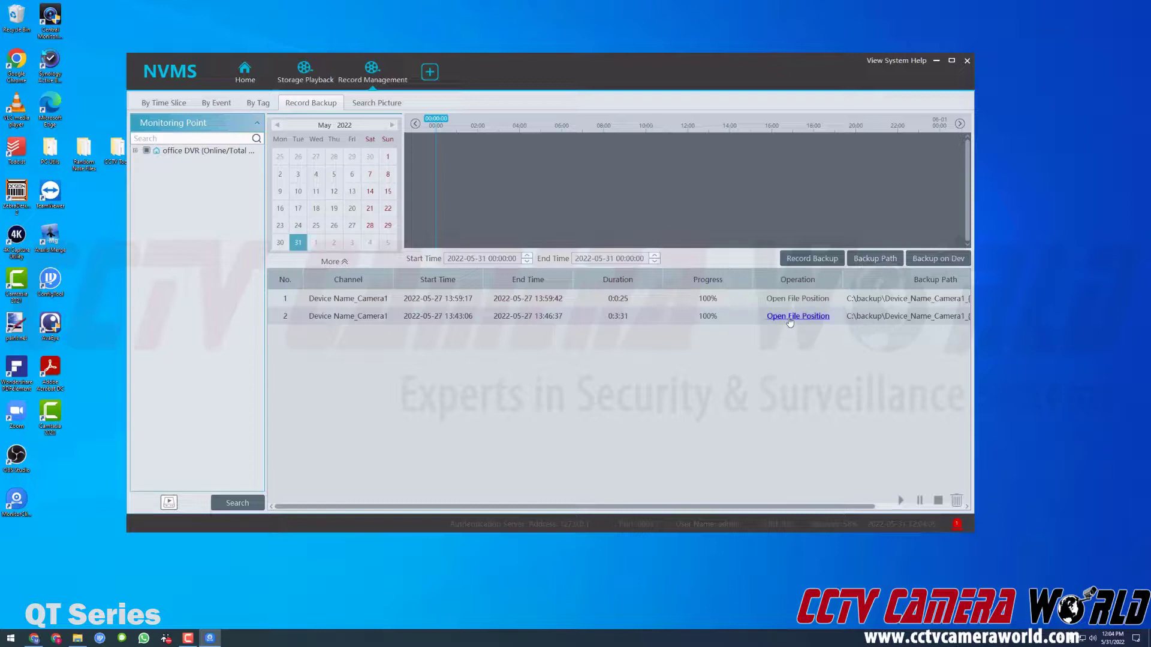
Open the file location of the second backup and display the backup folder in Details view
{"action": "left_click", "coordinate": [789, 319]}
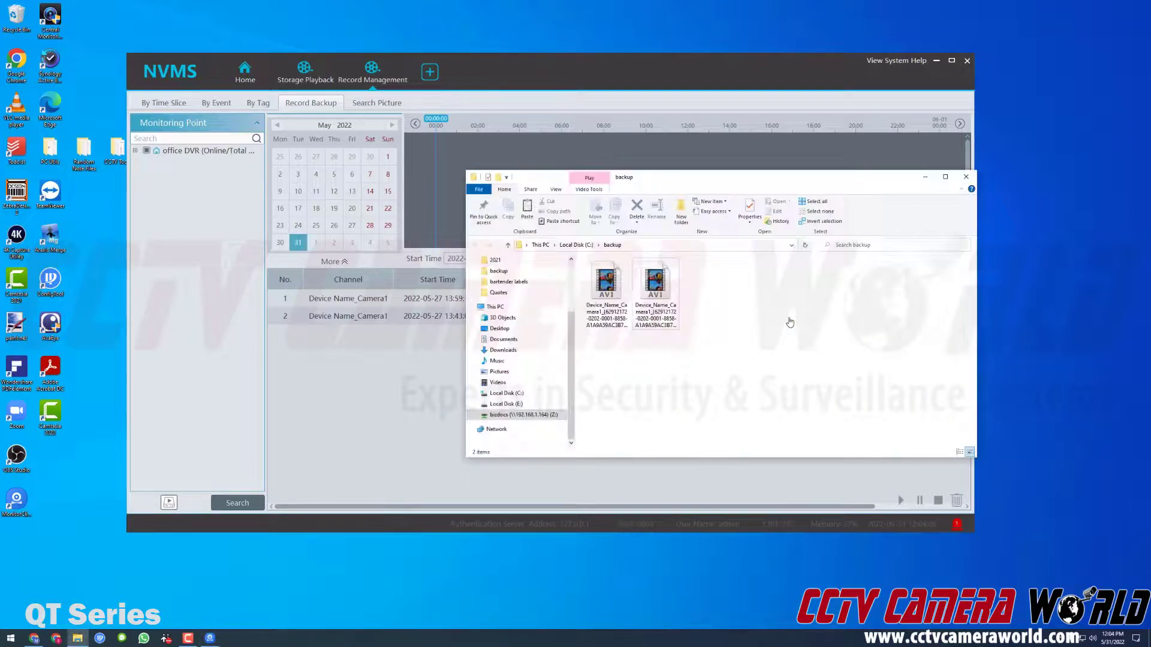
{"action": "left_click", "coordinate": [673, 307]}
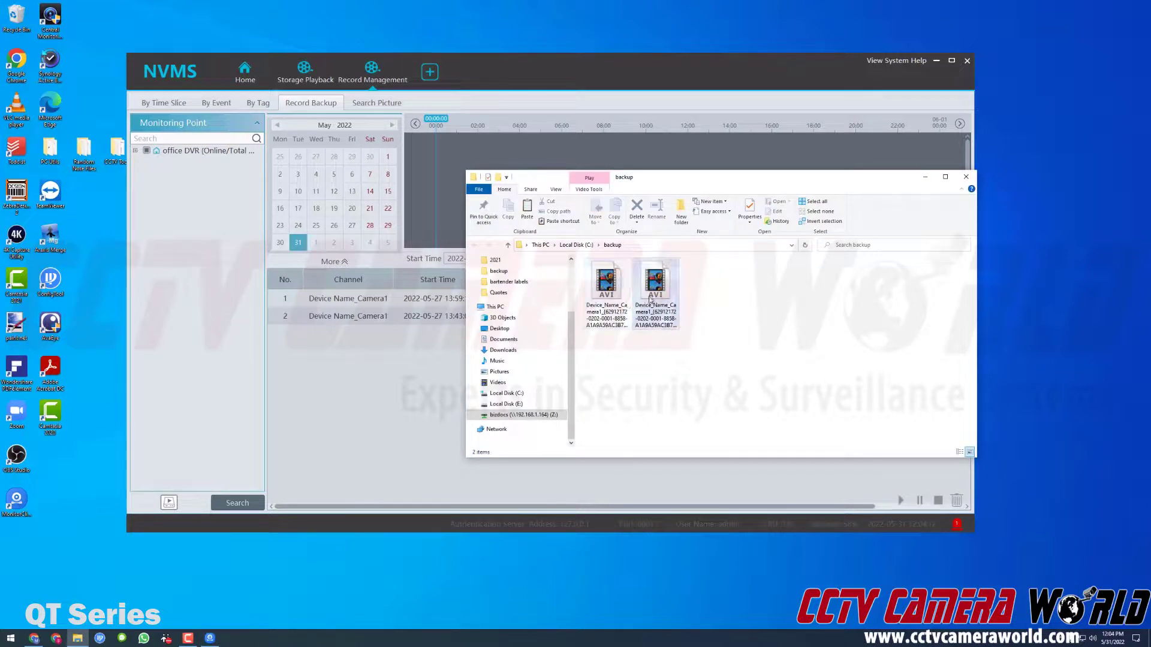
{"action": "left_click", "coordinate": [750, 316]}
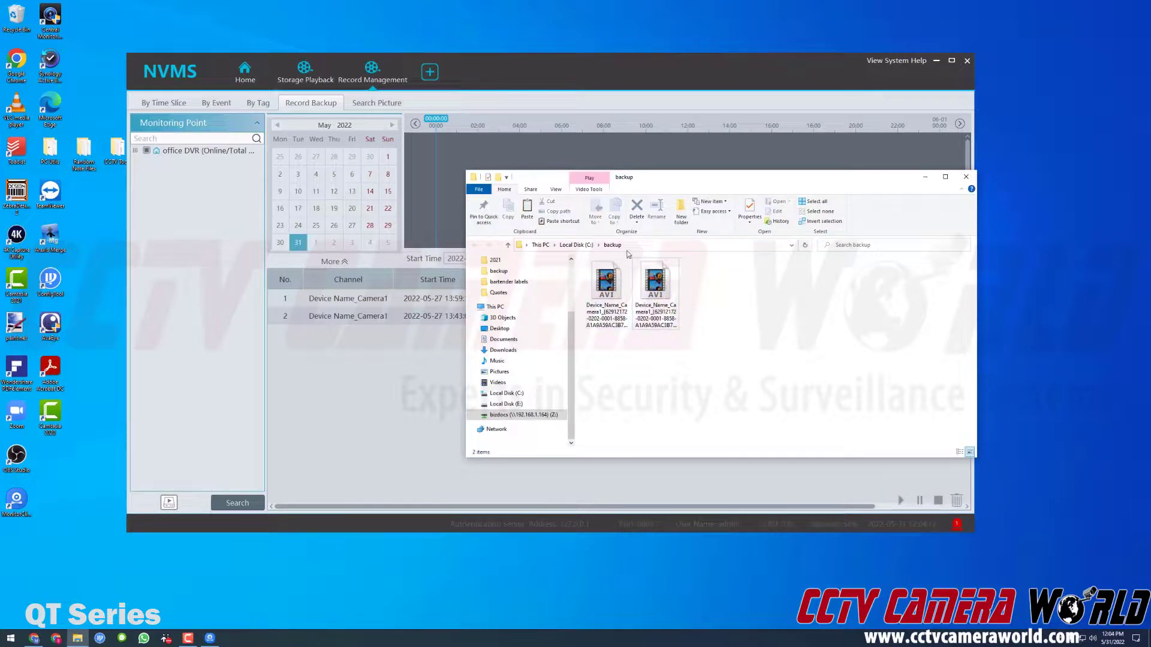
{"action": "left_click", "coordinate": [655, 287]}
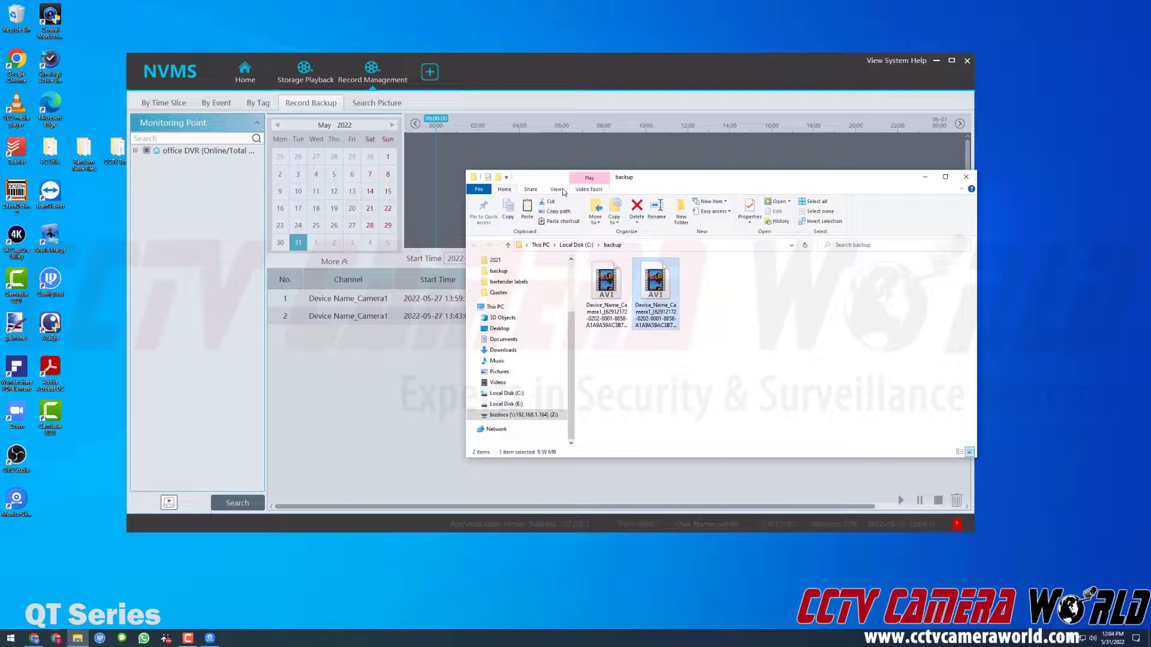
{"action": "left_click", "coordinate": [562, 190]}
{"action": "left_click", "coordinate": [651, 215]}
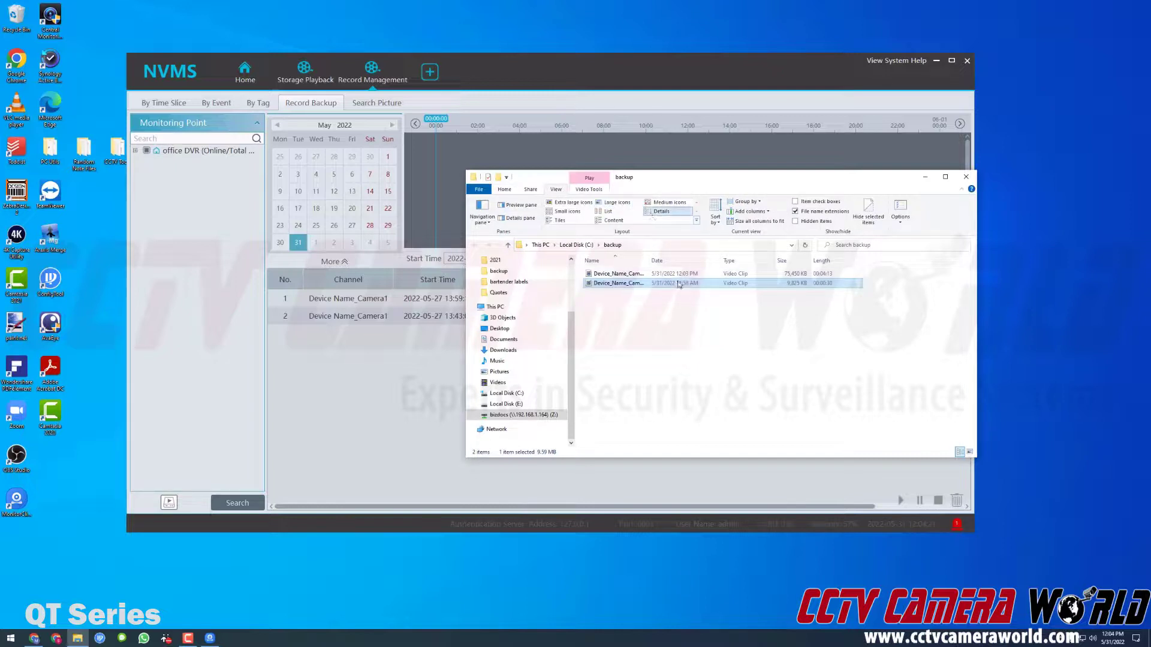
Compare the date, size and length of the two AVI clips in the backup folder
{"action": "key", "text": "Up"}
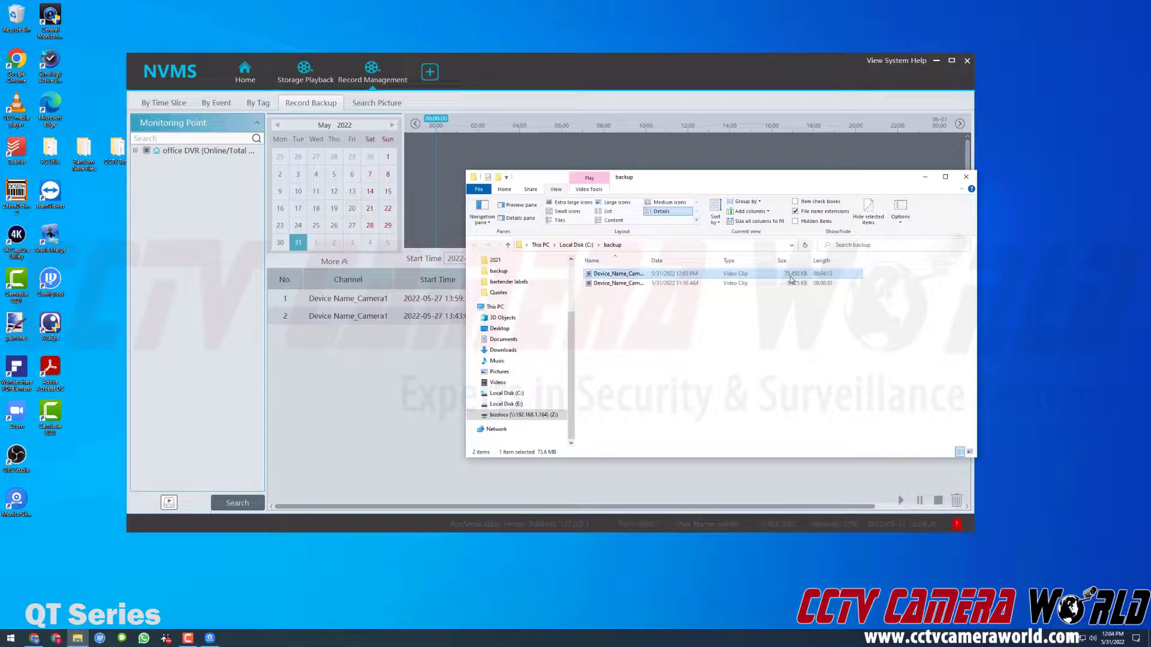
{"action": "left_click", "coordinate": [680, 283]}
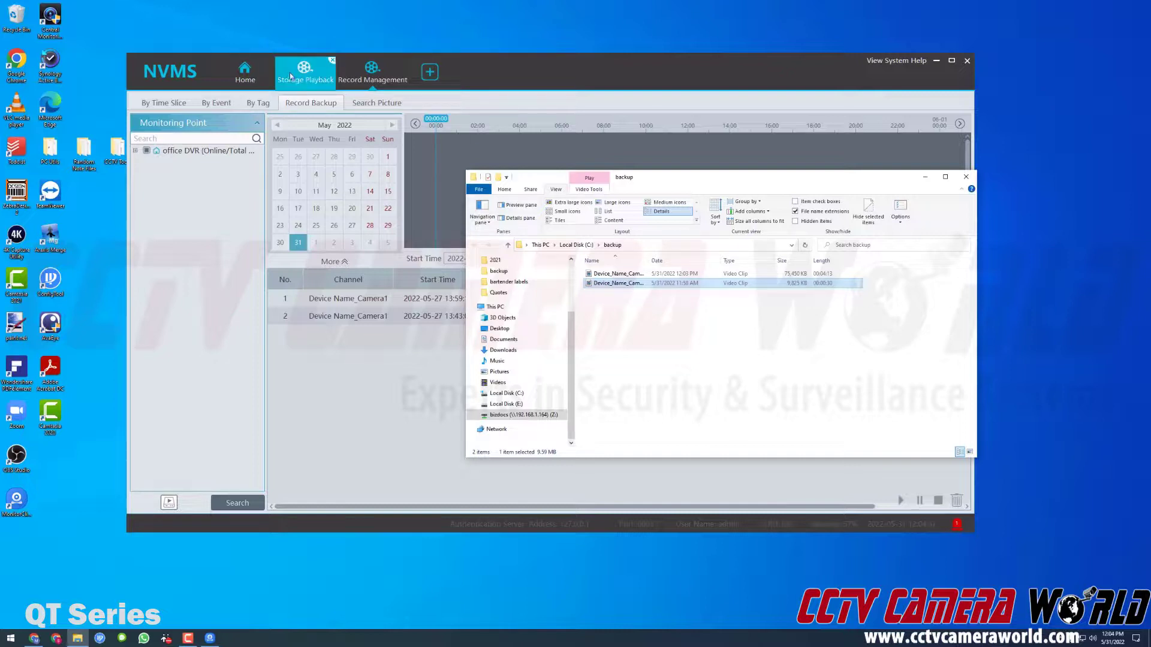
{"action": "left_click", "coordinate": [796, 277]}
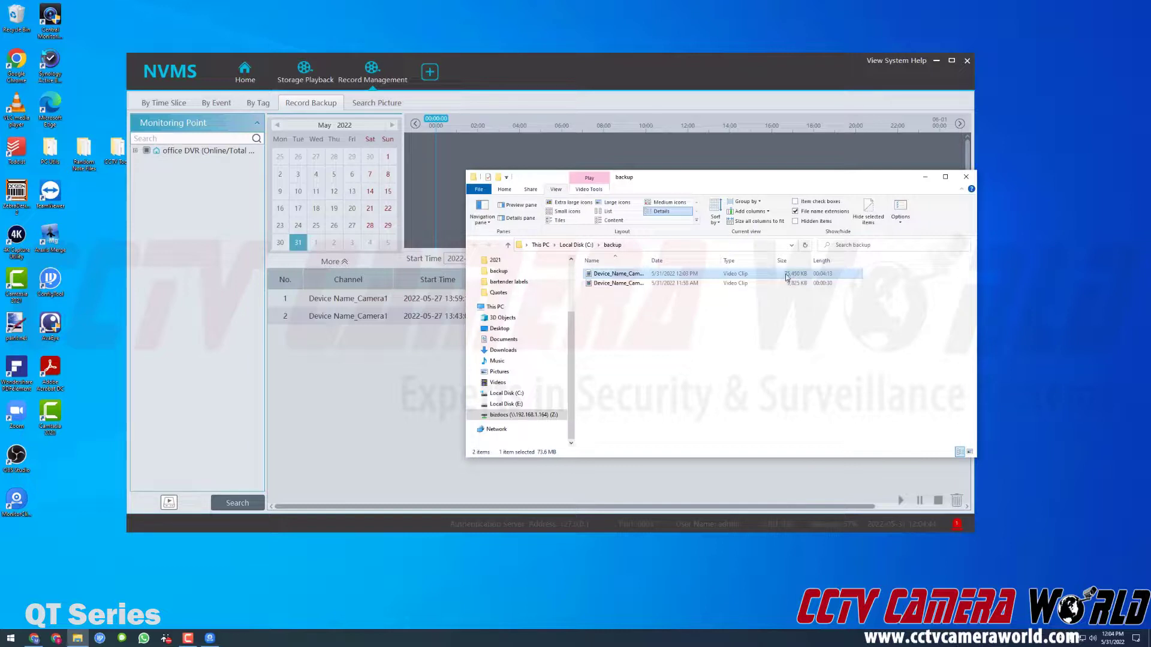
Play the longer AVI clip in VLC media player and move the player window over the backup folder
{"action": "right_click", "coordinate": [715, 280]}
{"action": "mouse_move", "coordinate": [769, 358]}
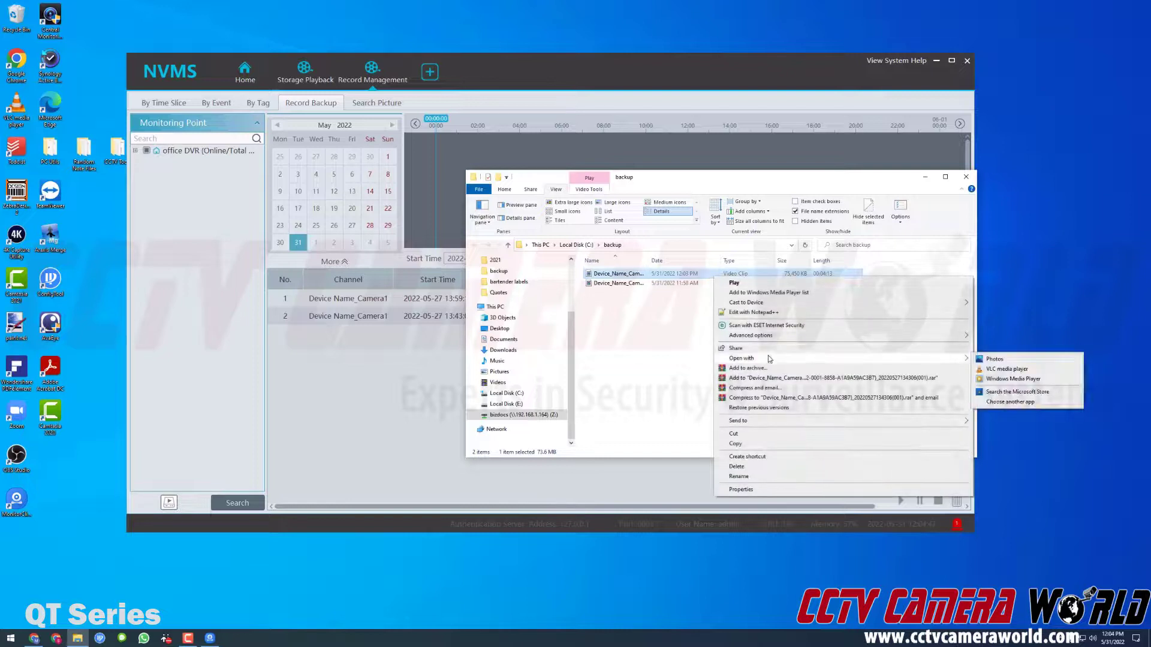
{"action": "left_click", "coordinate": [998, 371]}
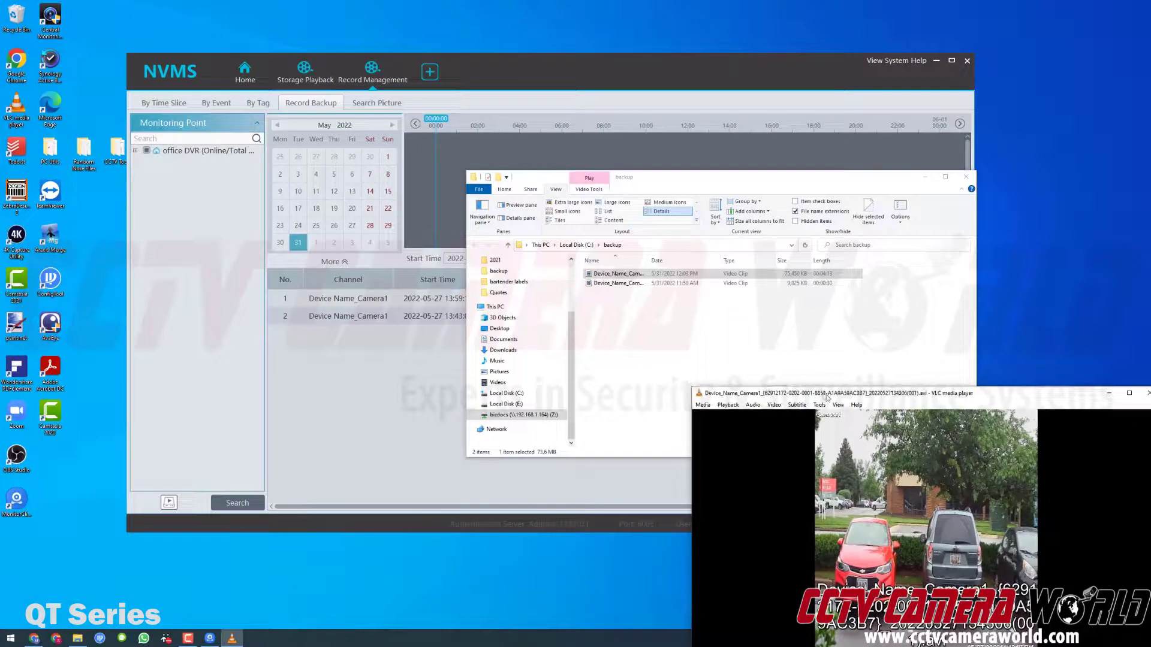
{"action": "left_click_drag", "start_coordinate": [826, 396], "coordinate": [467, 178]}
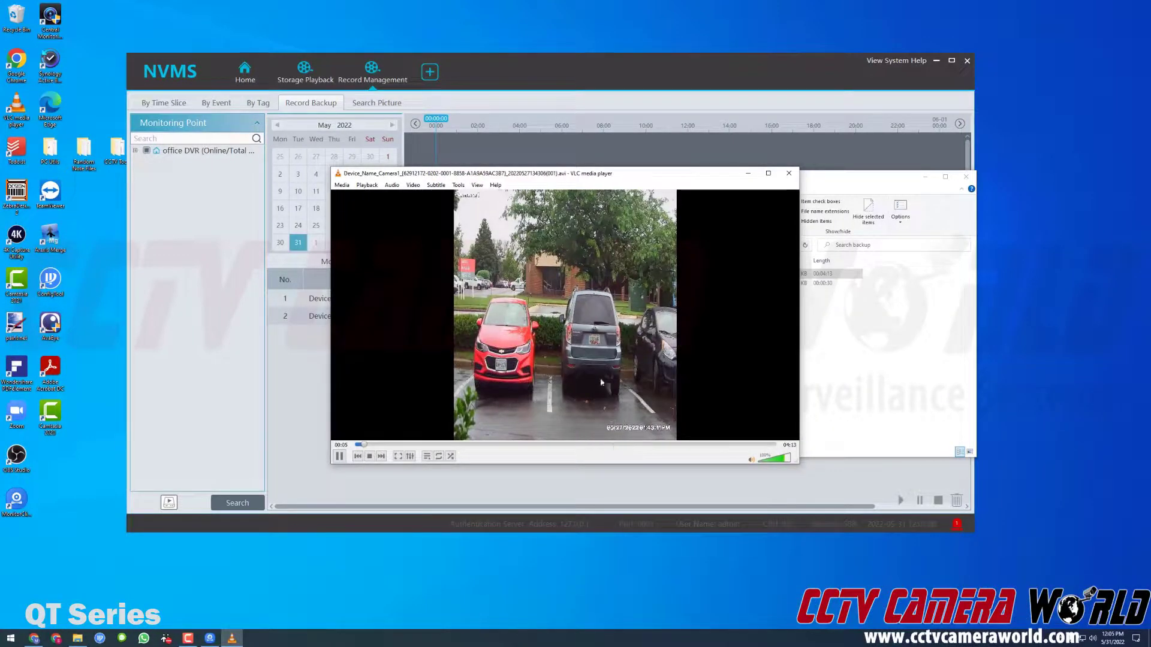
Skip forward through the longer clip to near its end, then close VLC media player
{"action": "left_click", "coordinate": [491, 444]}
{"action": "left_click", "coordinate": [516, 445]}
{"action": "left_click", "coordinate": [566, 444]}
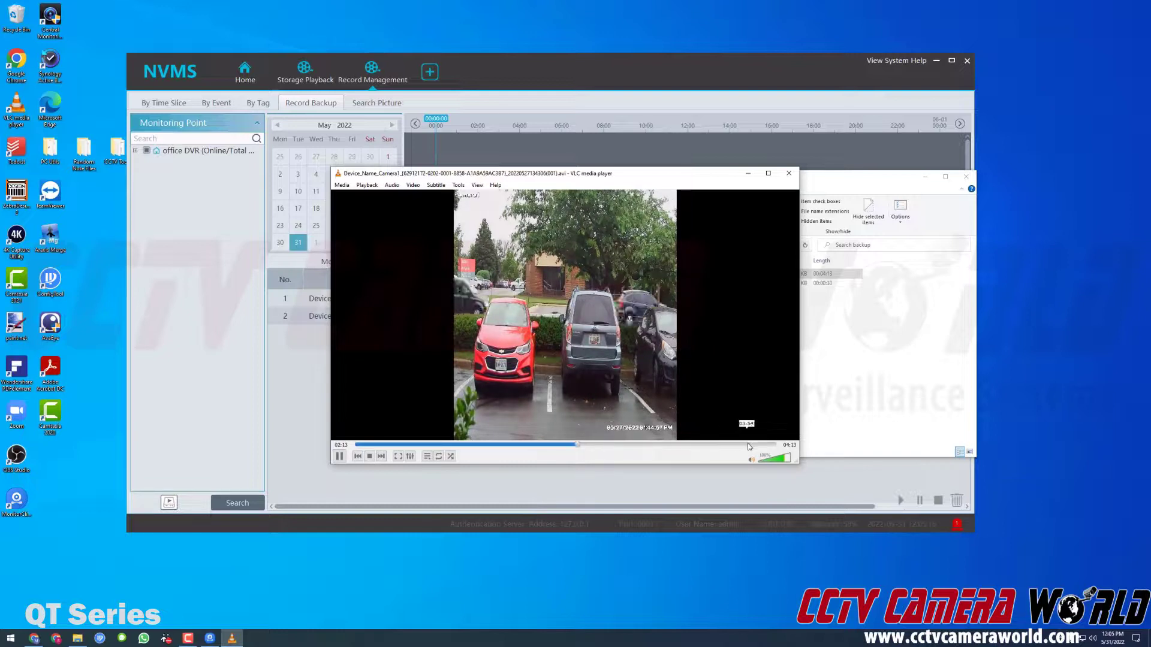
{"action": "left_click", "coordinate": [752, 444]}
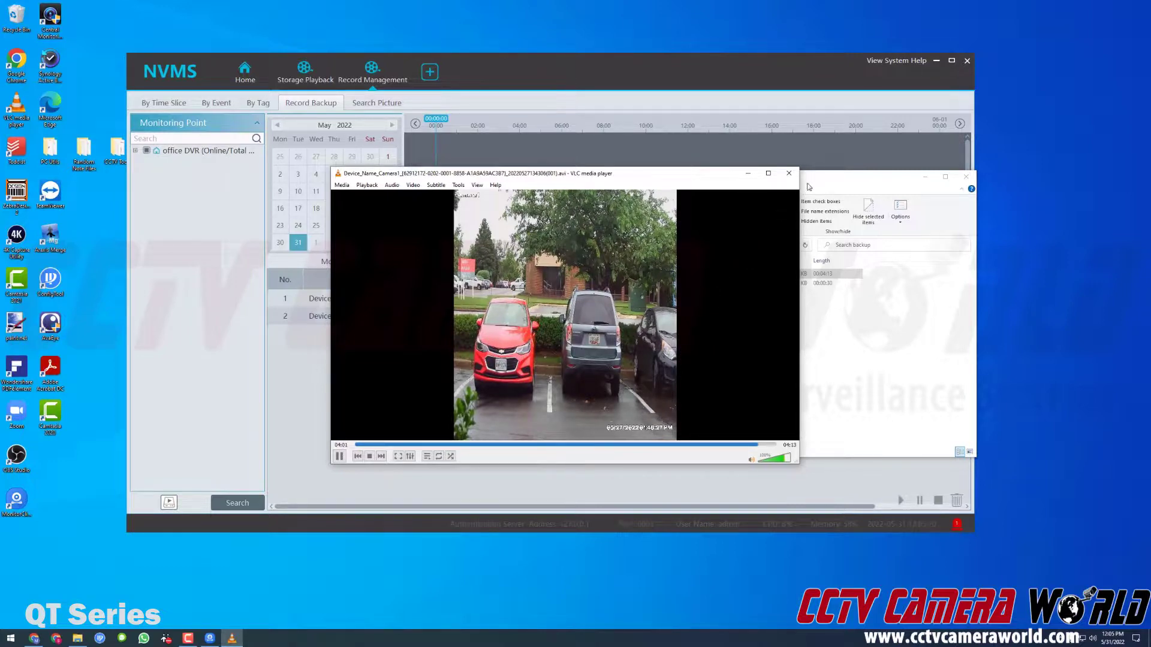
{"action": "left_click", "coordinate": [790, 174]}
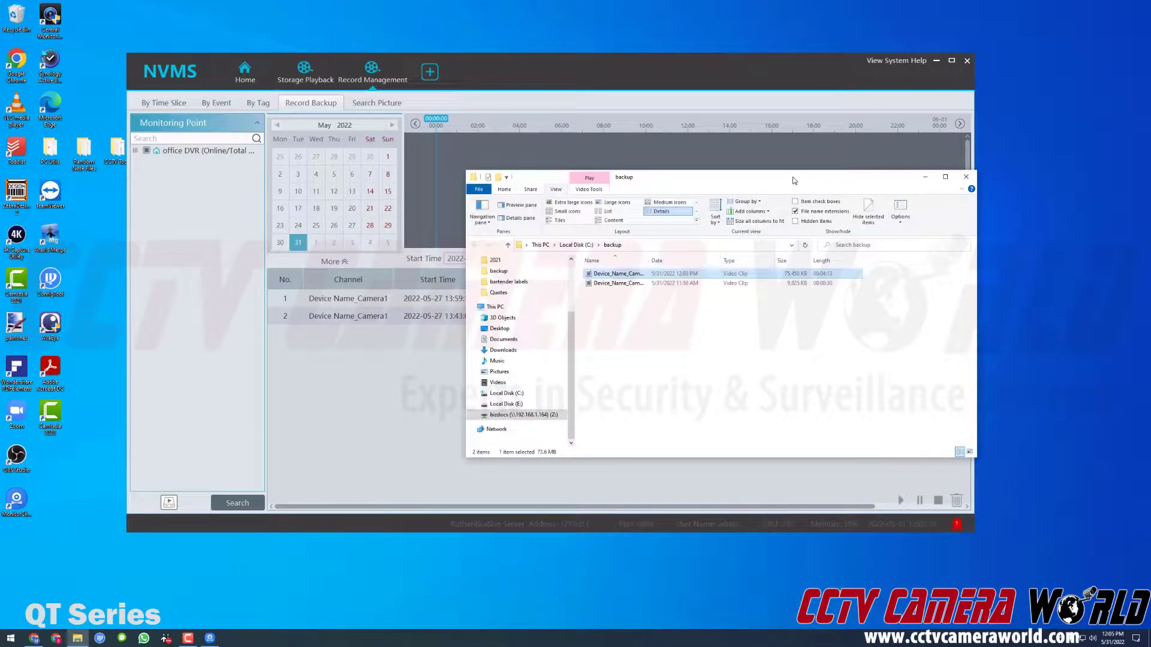